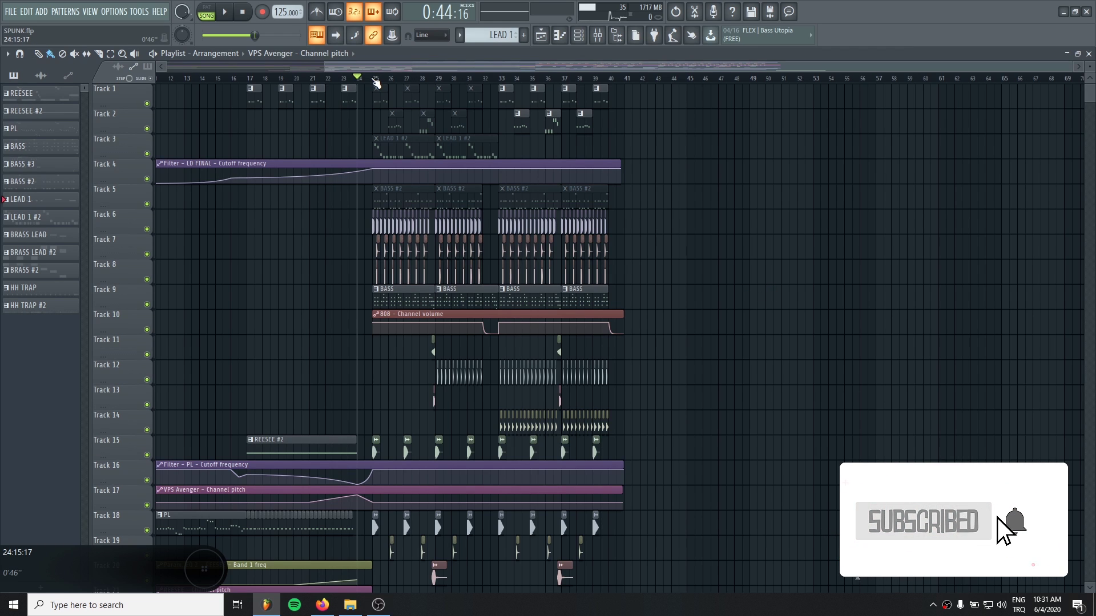
Play the SPUNK.flp arrangement starting from bar 25.
click(376, 80)
key(space)
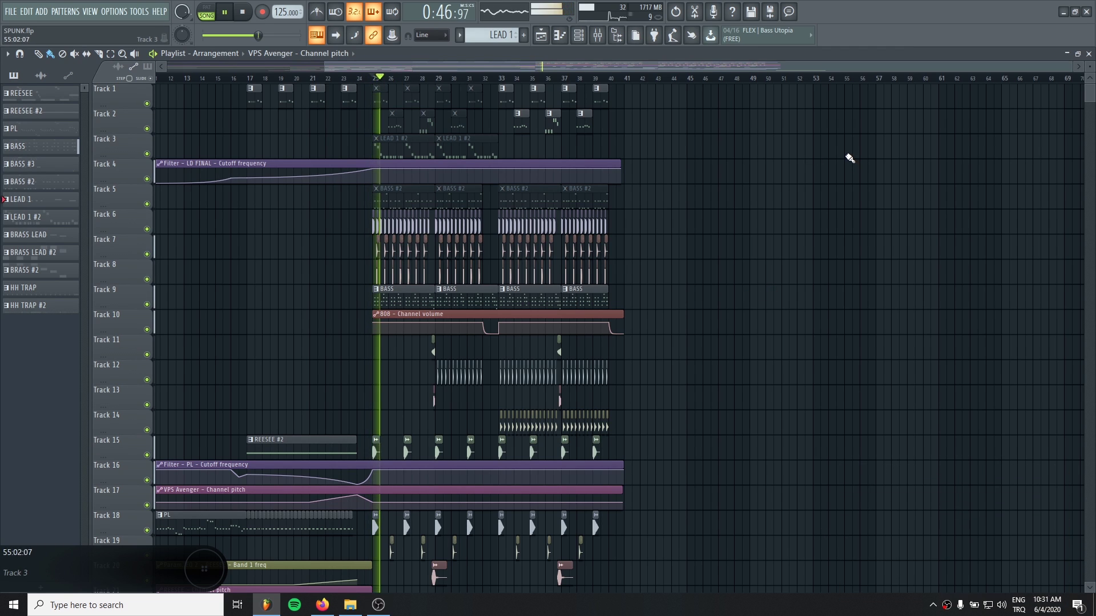
Stop playback and open FabFilter Pro-Q 3 on the Master mixer channel.
click(597, 35)
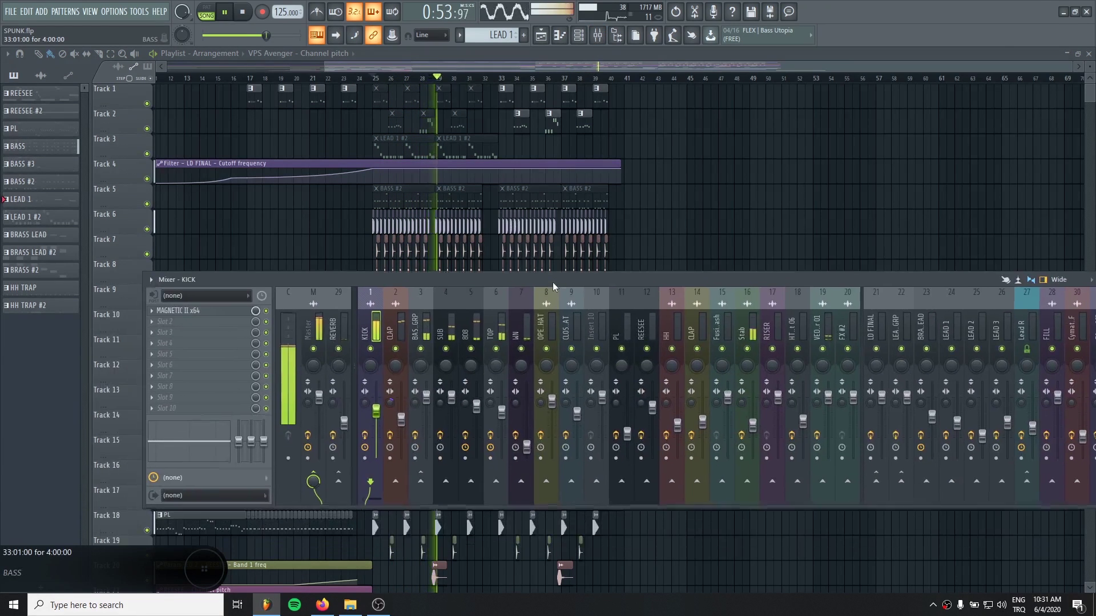
drag(506, 323, 549, 278)
key(space)
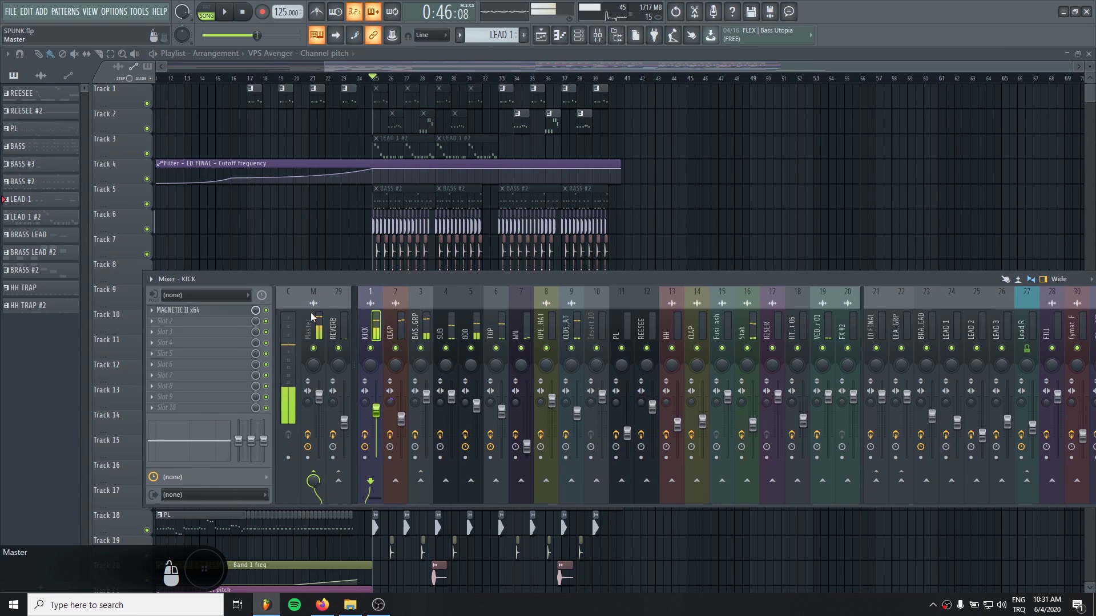
click(311, 313)
click(230, 331)
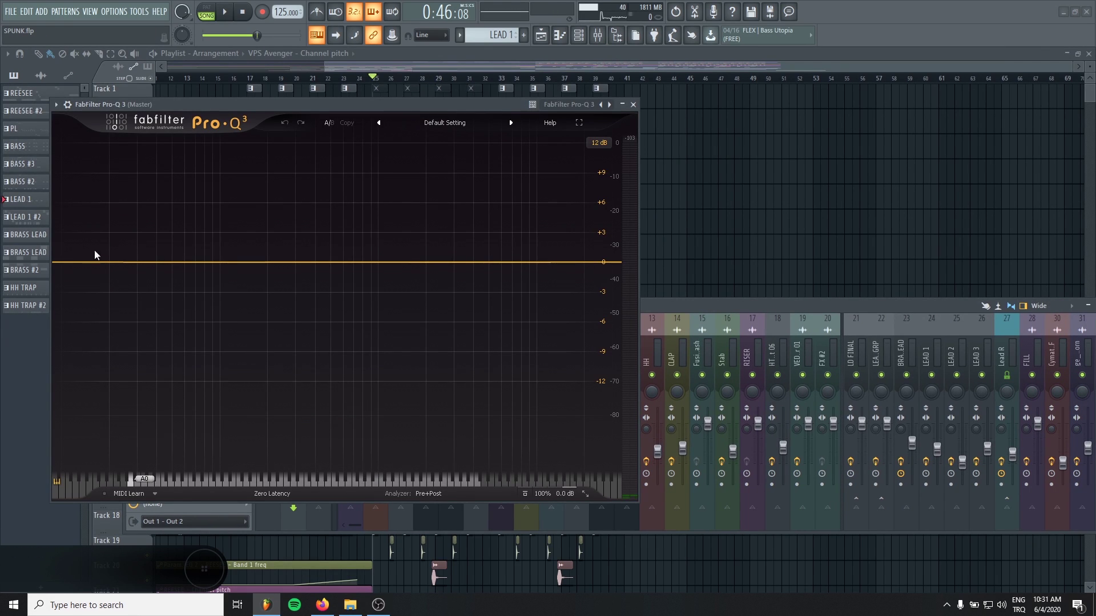
Add a Pro-Q 3 low cut at 150 Hz affecting the Side signal only.
drag(70, 263, 169, 265)
double_click(159, 224)
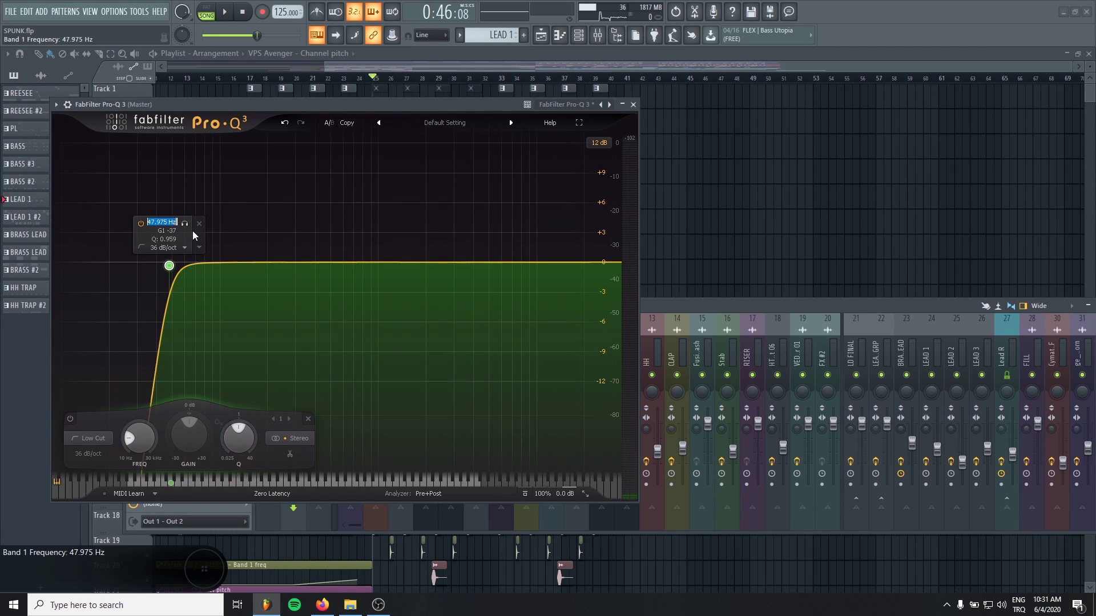
text(150)
key(Return)
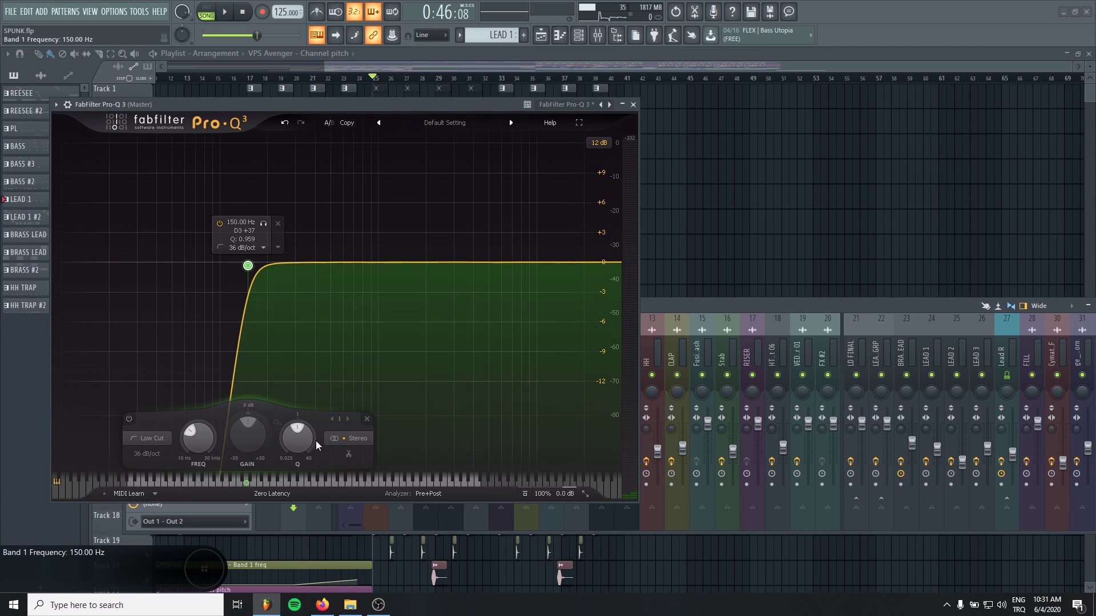
click(351, 439)
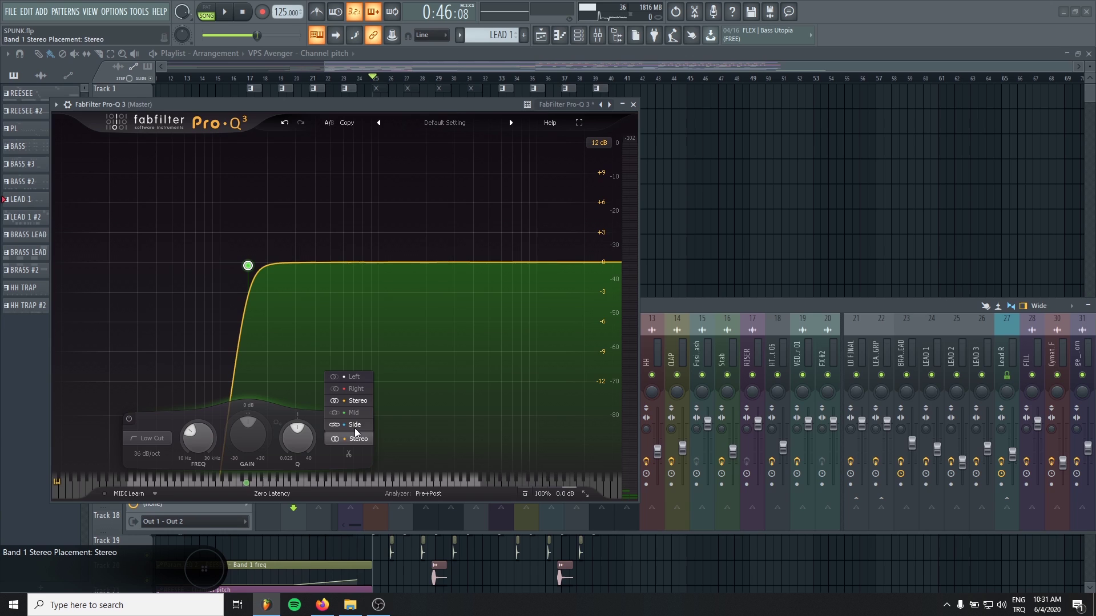
click(355, 425)
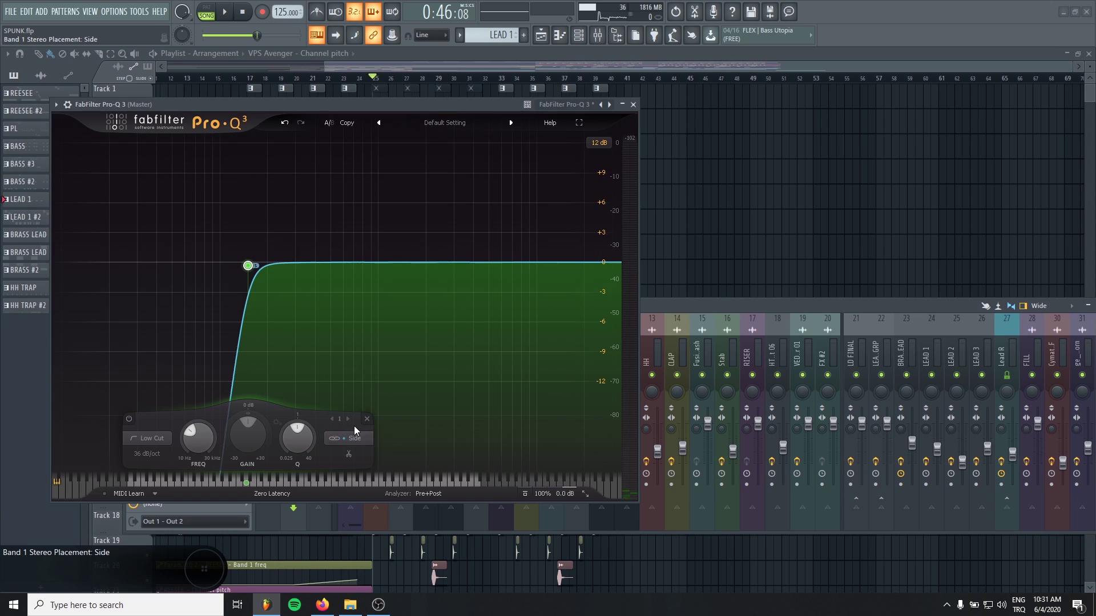
click(633, 104)
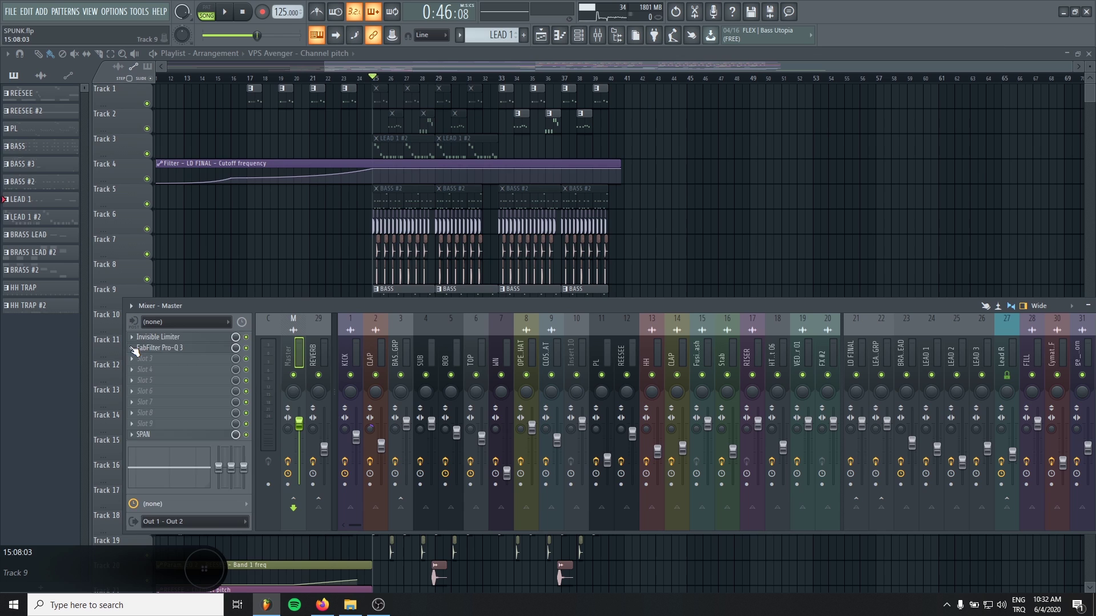
Replace the Master's Pro-Q 3 slot with Patcher.
click(135, 350)
mouse_move(148, 335)
click(384, 474)
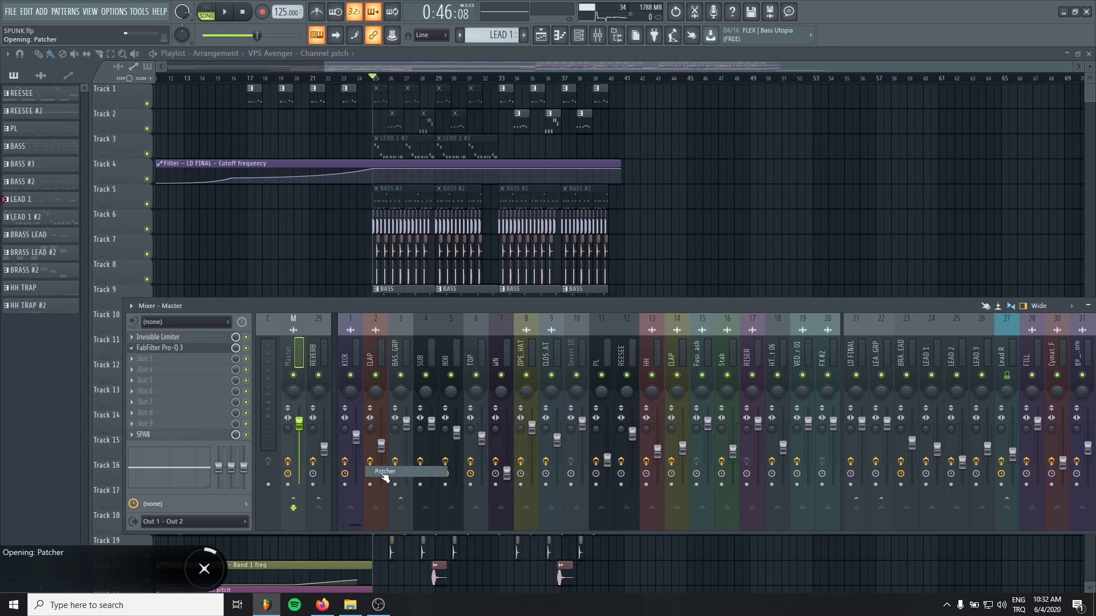
drag(211, 101, 340, 140)
Add a Fruity Stereo Shaper inside Patcher and open its editor.
right_click(297, 259)
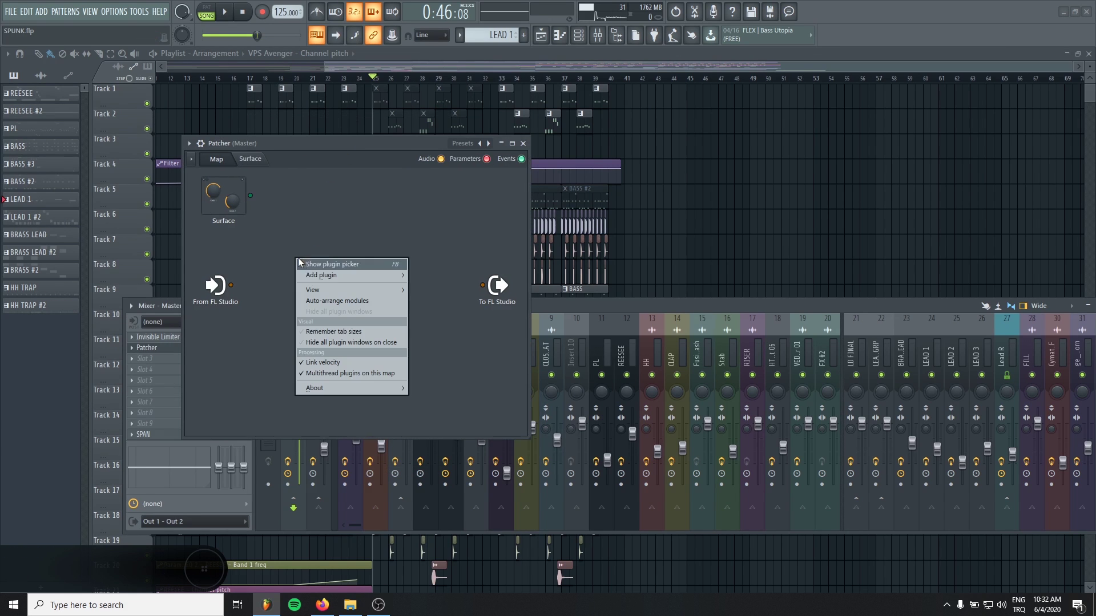
mouse_move(320, 275)
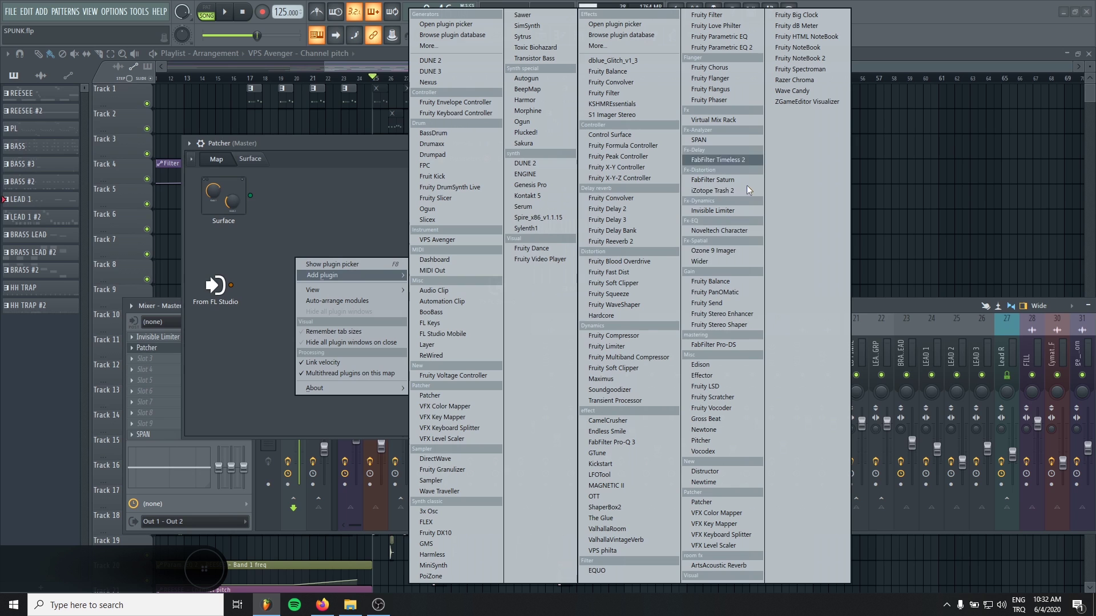
click(720, 325)
drag(340, 289, 318, 283)
click(319, 283)
drag(557, 218, 410, 199)
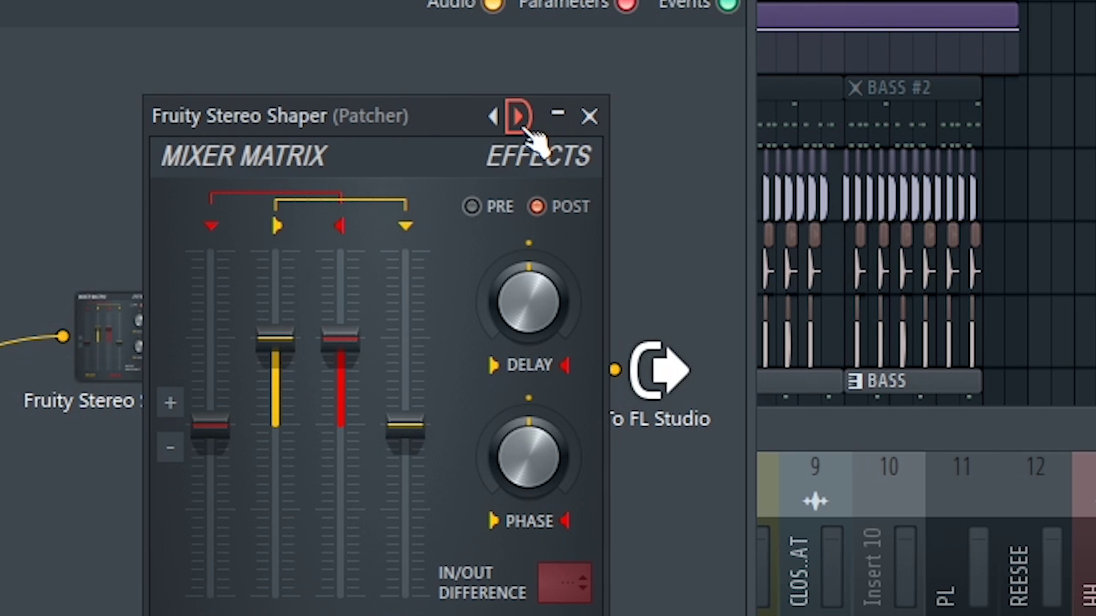
Load the Mixing > Mid - aSide splitter preset into Fruity Stereo Shaper.
click(520, 117)
mouse_move(562, 244)
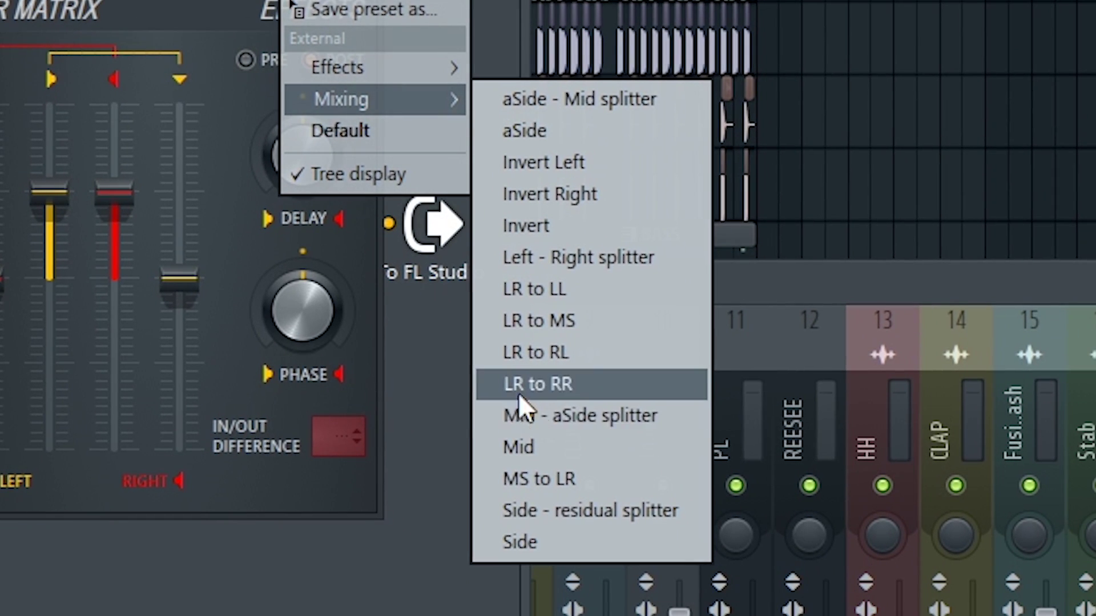
click(548, 417)
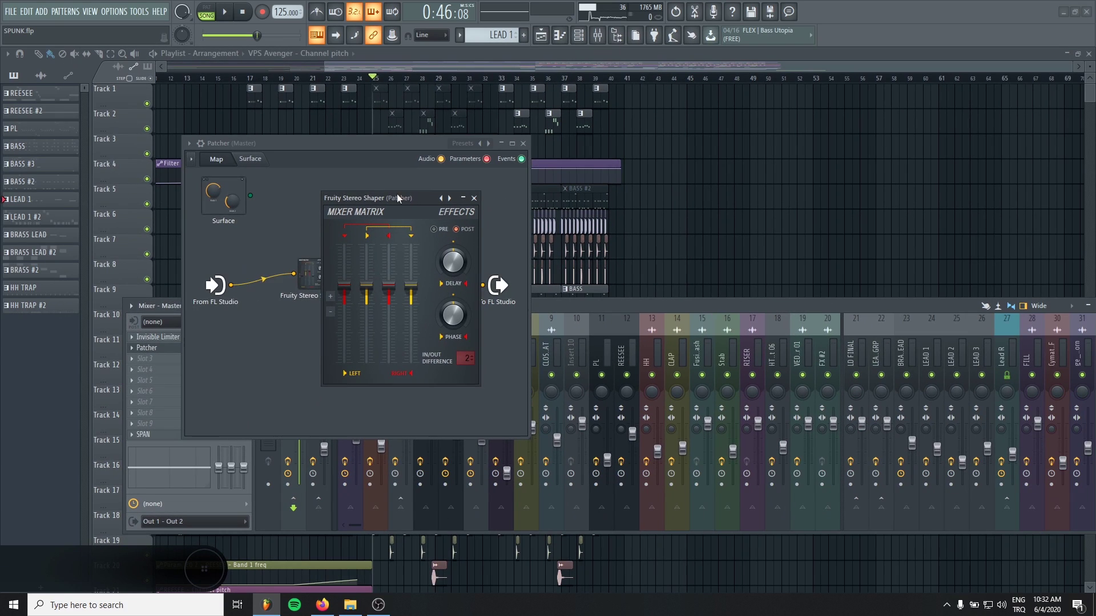
drag(464, 190, 259, 179)
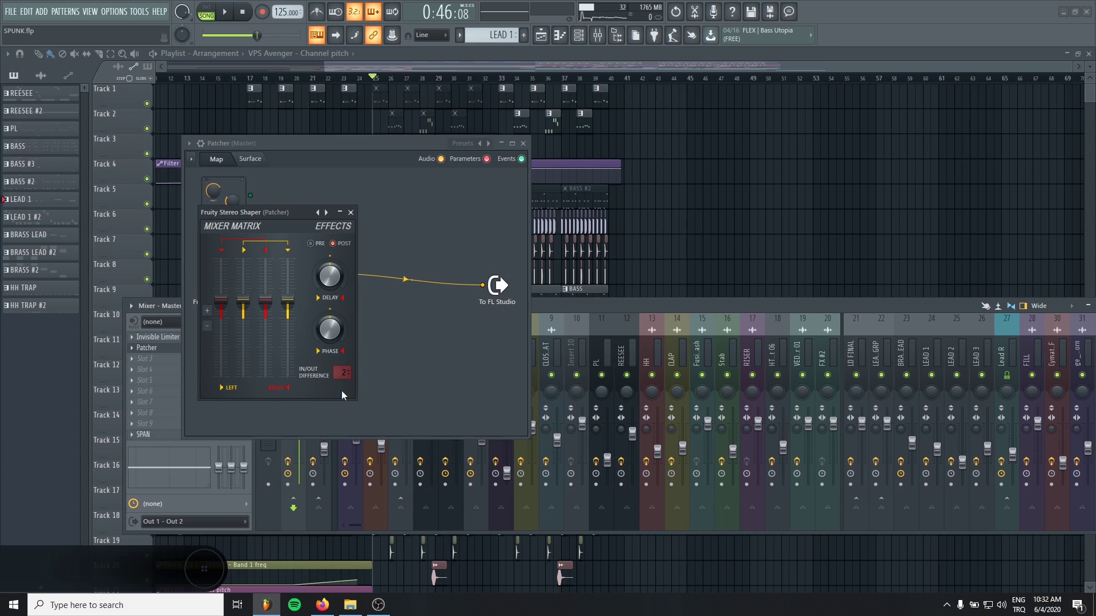
Enable the Stereo Shaper module's Outputs > Audio > 3. Send 2 output.
click(353, 213)
right_click(319, 272)
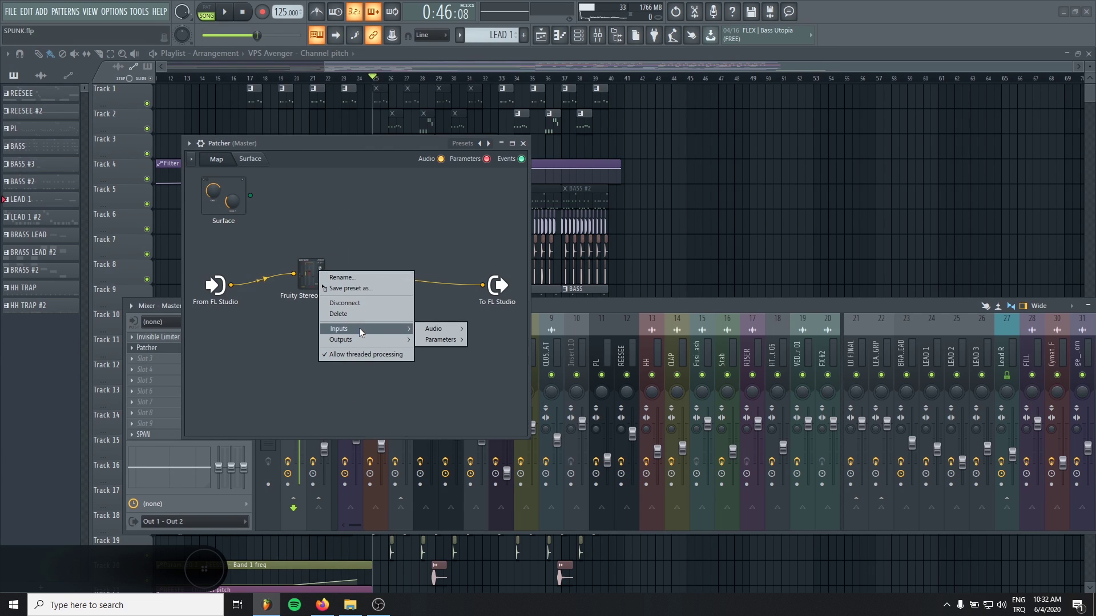
mouse_move(366, 339)
mouse_move(434, 340)
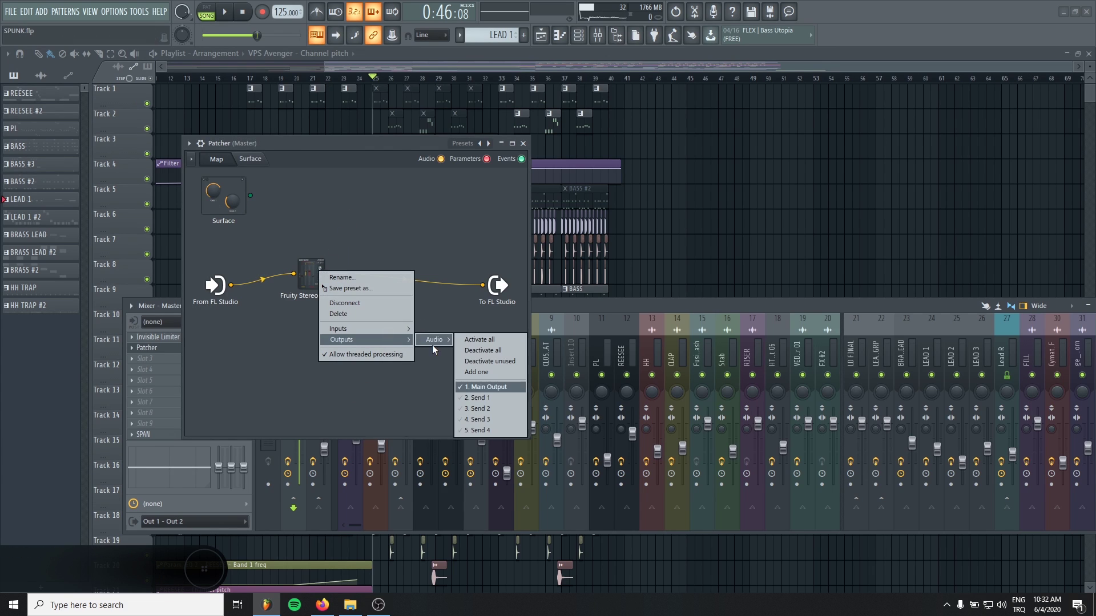
click(491, 409)
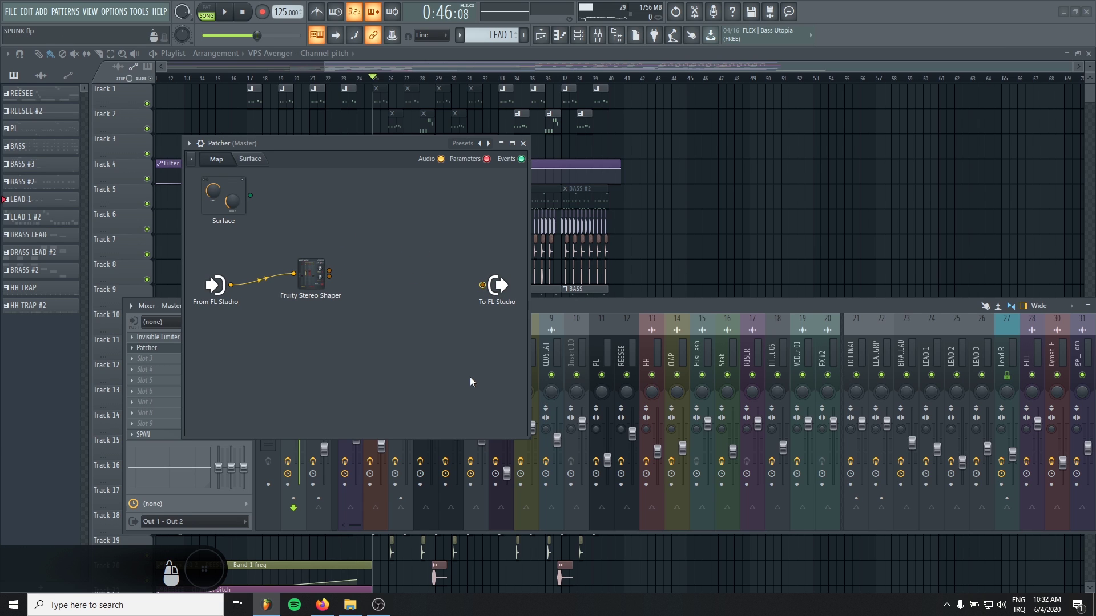
drag(312, 273, 294, 281)
Add two Fruity Parametric EQ 2 modules to the Patcher map, above and below the Stereo Shaper.
right_click(402, 234)
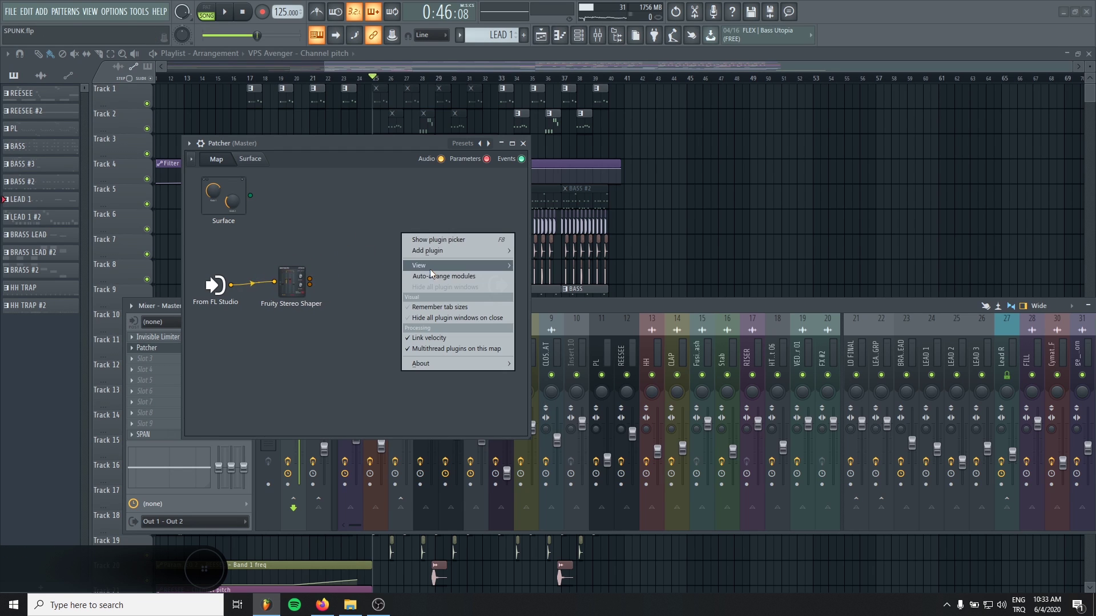
mouse_move(433, 251)
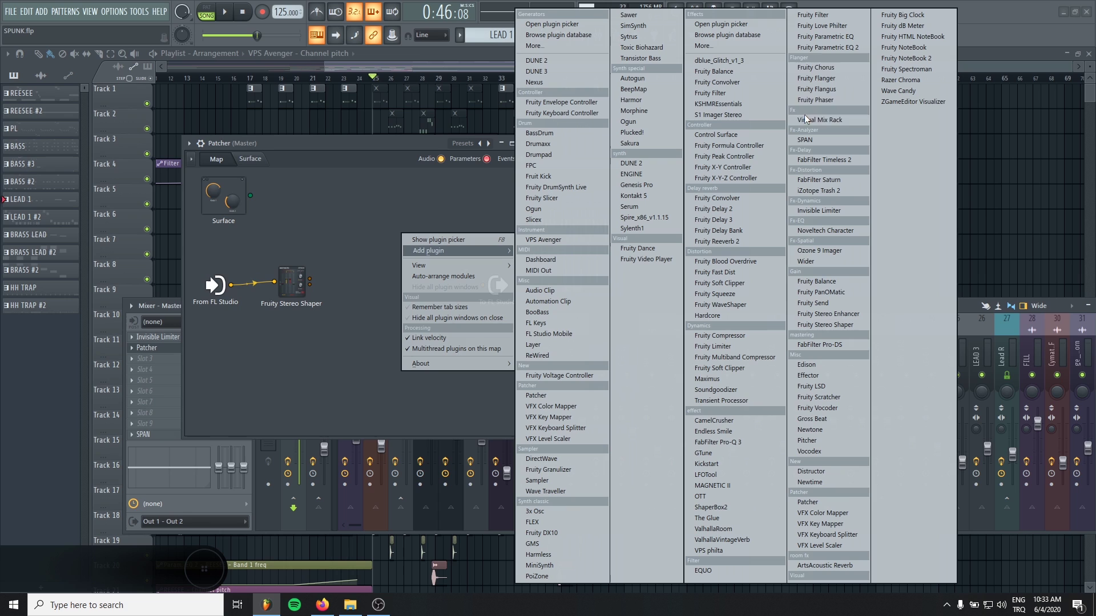
click(833, 48)
drag(318, 279, 383, 216)
right_click(381, 309)
mouse_move(413, 329)
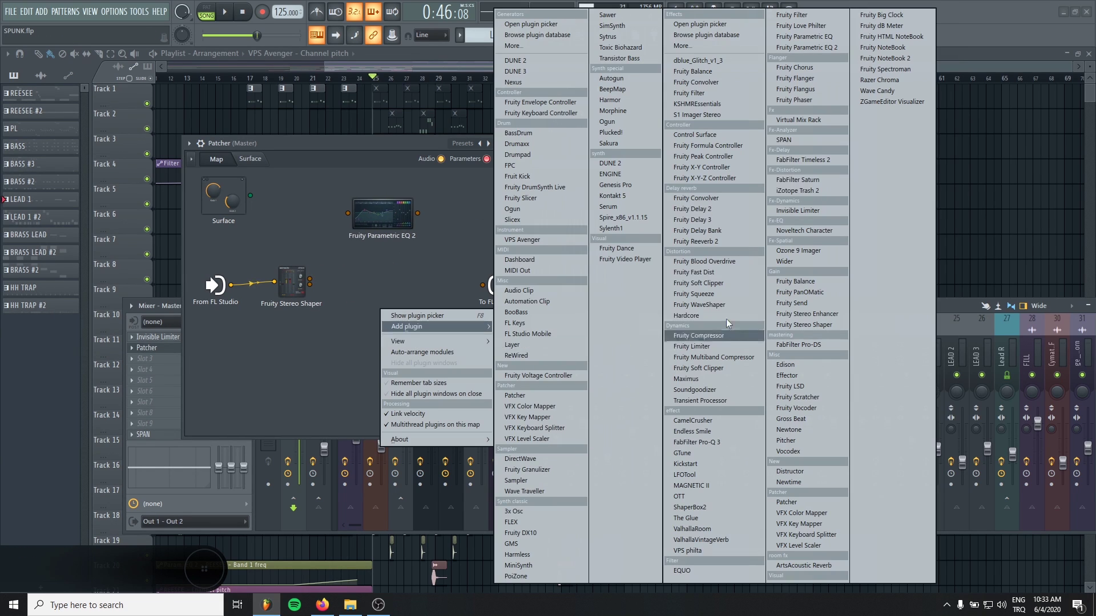
click(825, 48)
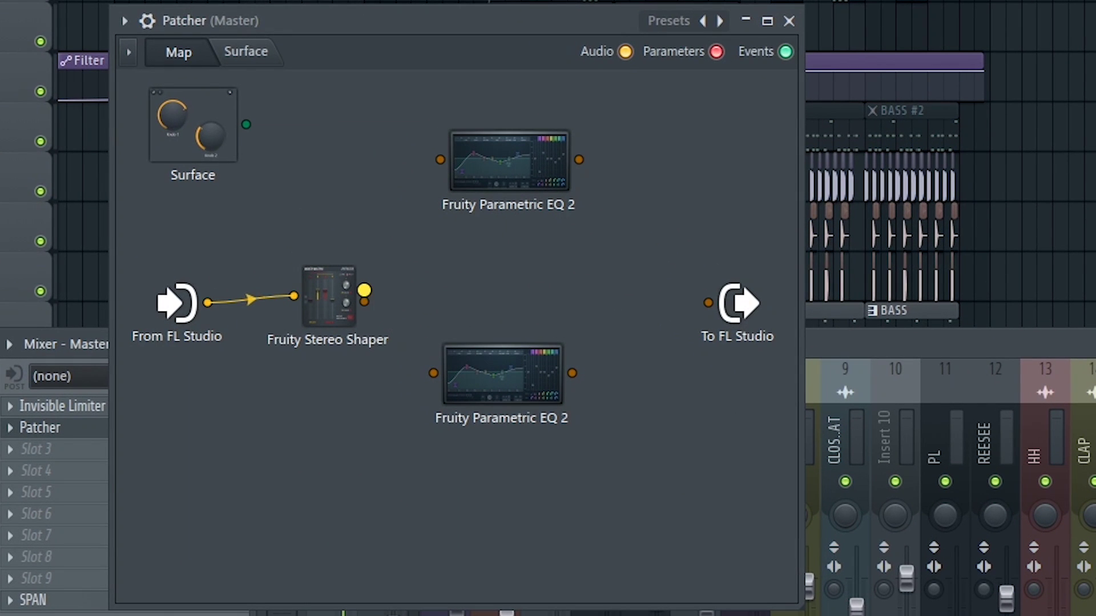
Wire Stereo Shaper's main output to the upper EQ and Send 2 to the lower EQ, both into To FL Studio.
drag(364, 290, 443, 162)
drag(579, 160, 595, 185)
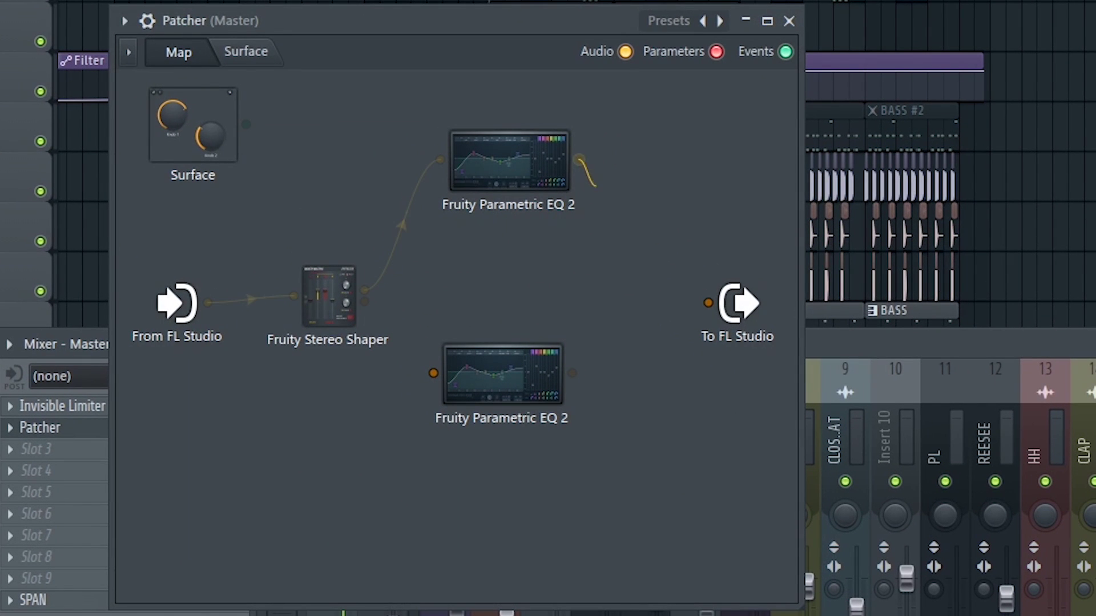
drag(707, 304, 707, 302)
drag(365, 301, 368, 308)
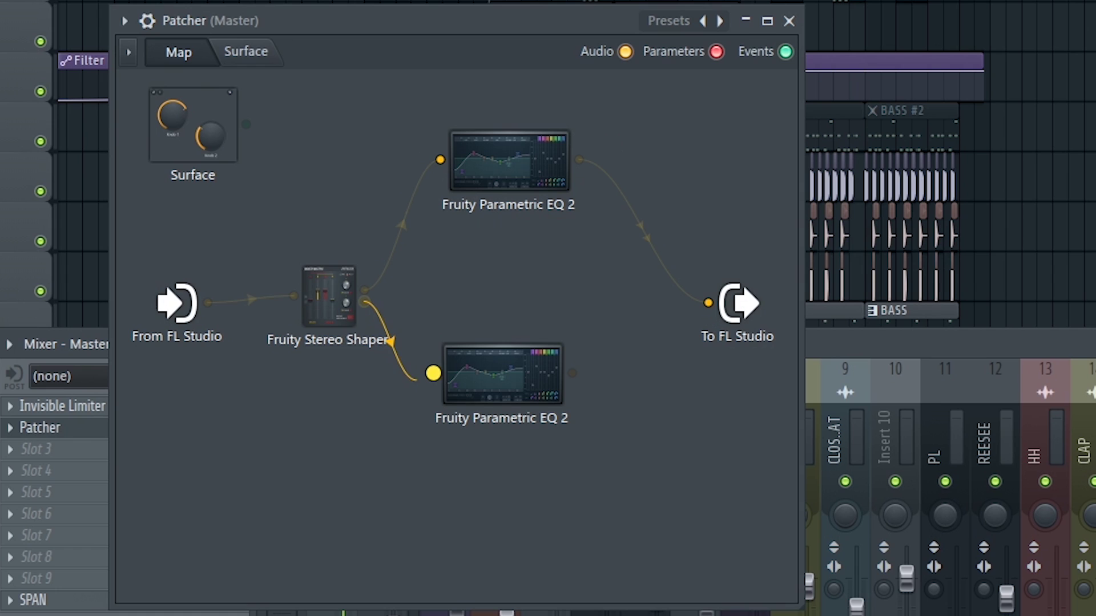
drag(415, 379, 434, 374)
drag(572, 374, 708, 302)
Rename the upper EQ module 'Mid' and the lower one 'Side'.
right_click(504, 142)
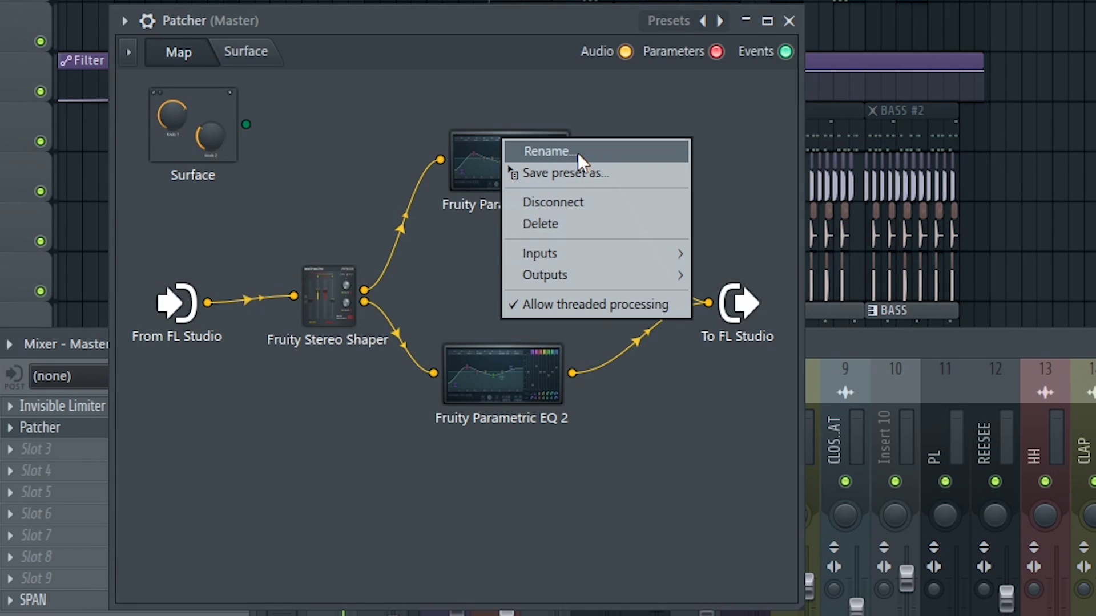
click(577, 153)
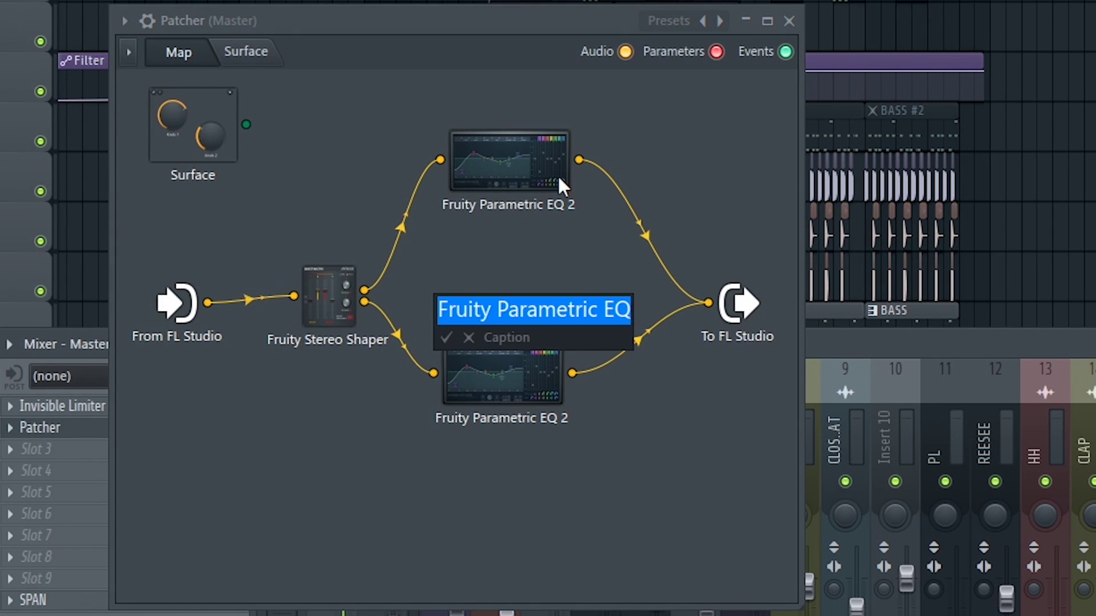
text(Mid)
key(Return)
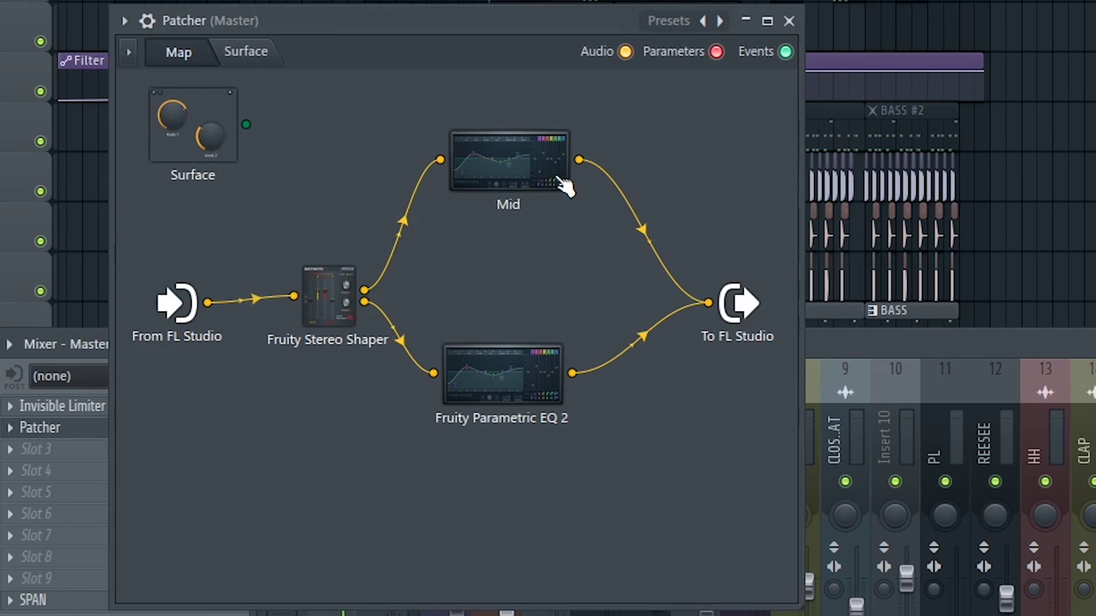
right_click(540, 393)
click(622, 400)
text(Side)
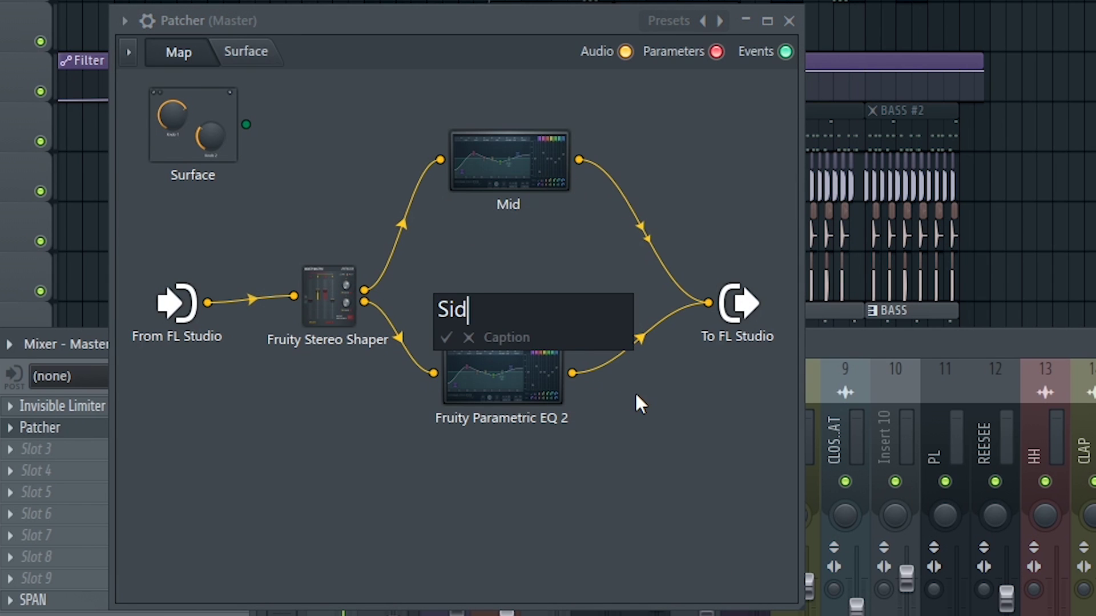
key(Return)
drag(502, 375, 515, 389)
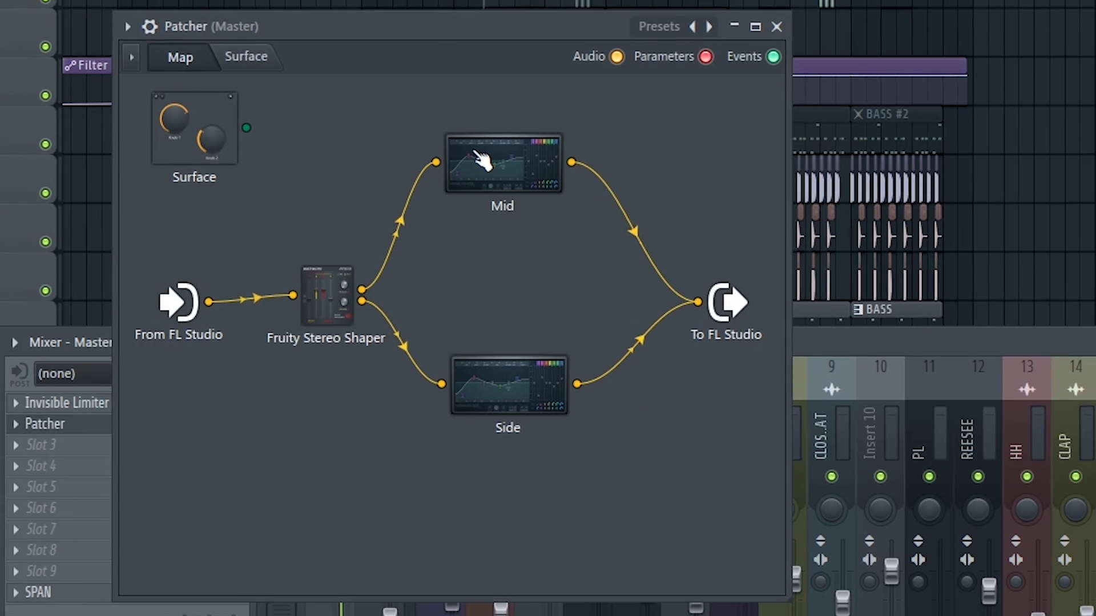
Audition the Mid EQ with its main gain lowered to about -15 dB, then reset it to 0 dB.
double_click(482, 161)
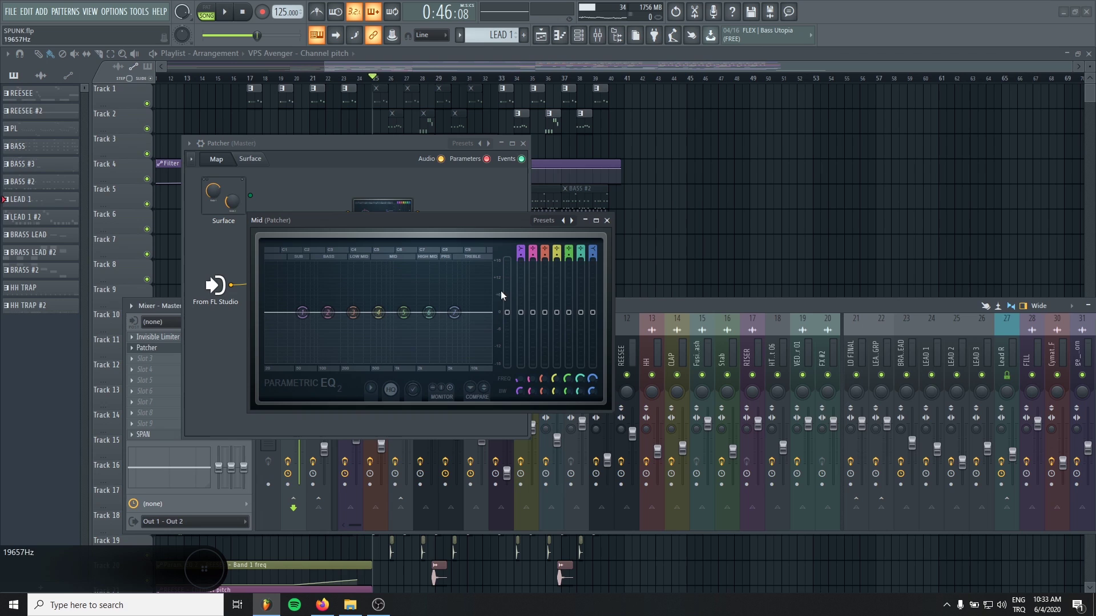
drag(507, 313, 507, 364)
key(space)
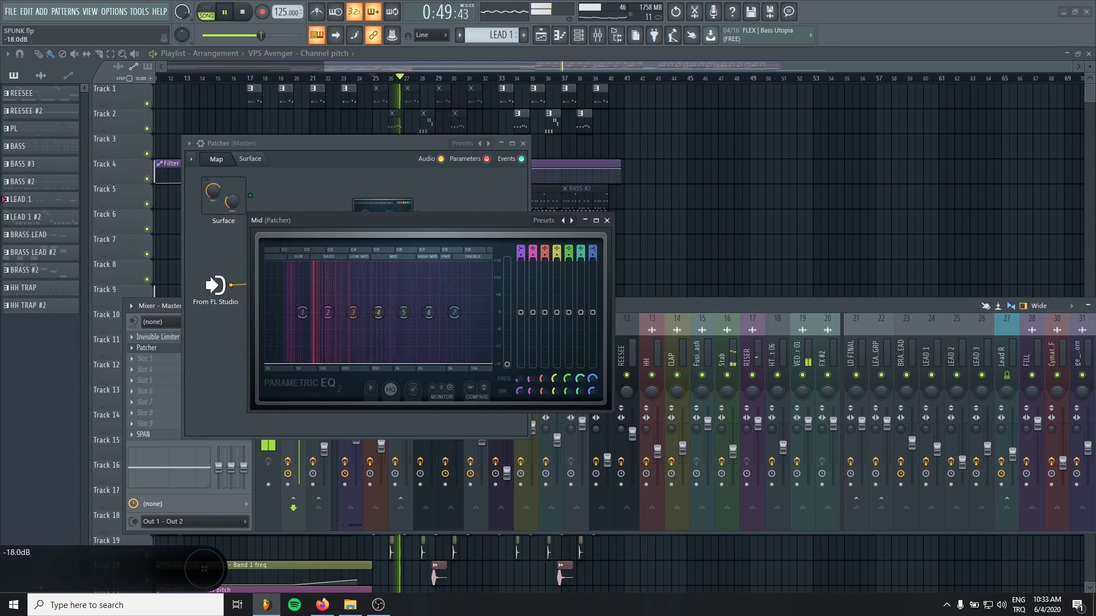
alt+click(507, 365)
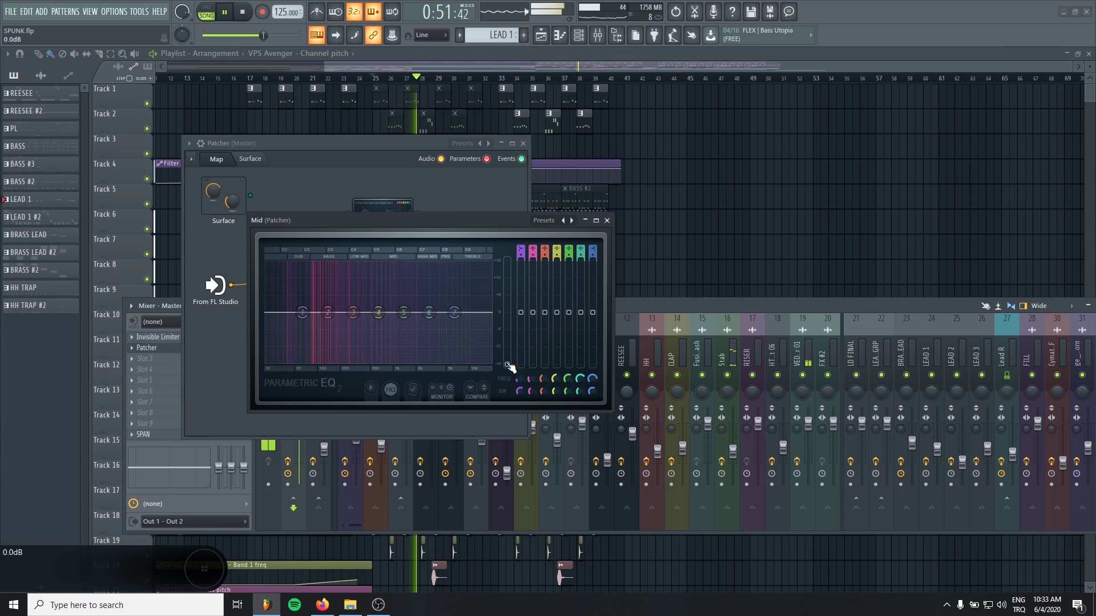
key(space)
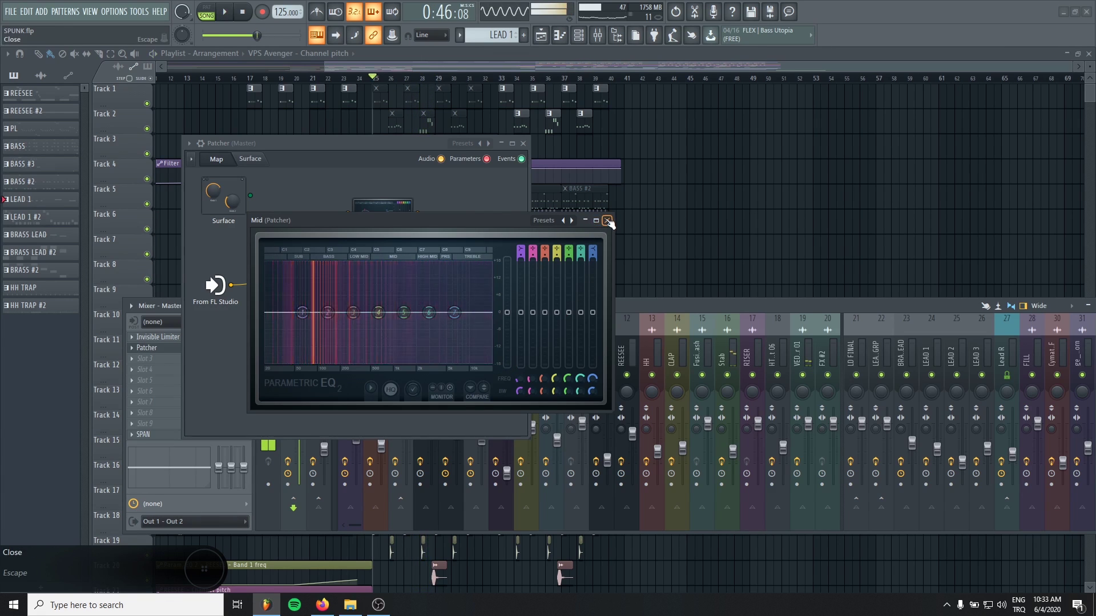
Open the Side EQ and audition a main-gain sweep, leaving it at 0 dB.
click(607, 221)
click(389, 337)
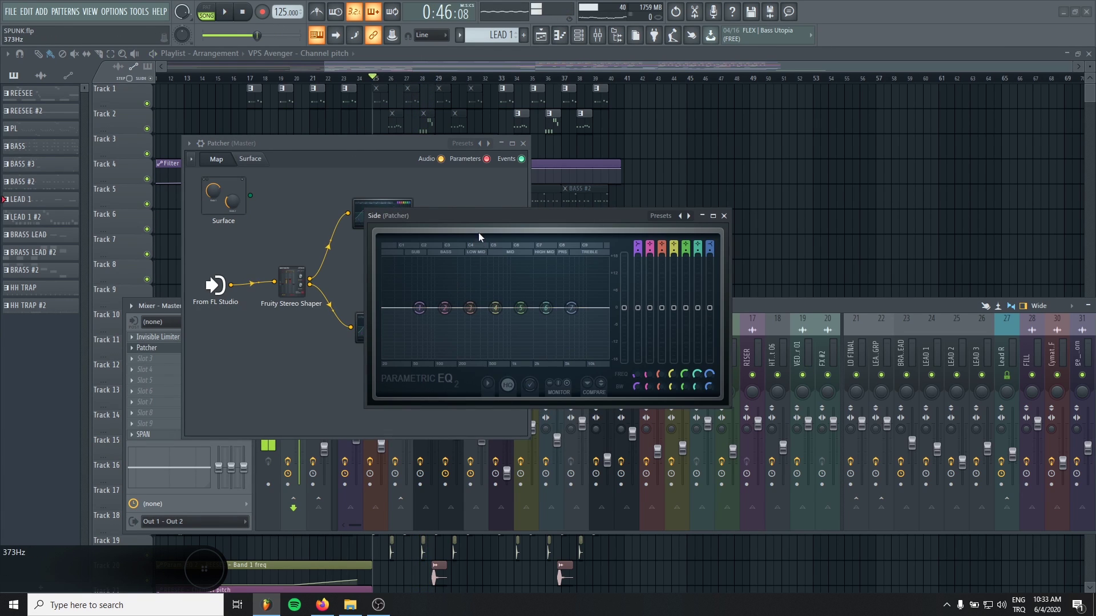
drag(437, 211, 355, 202)
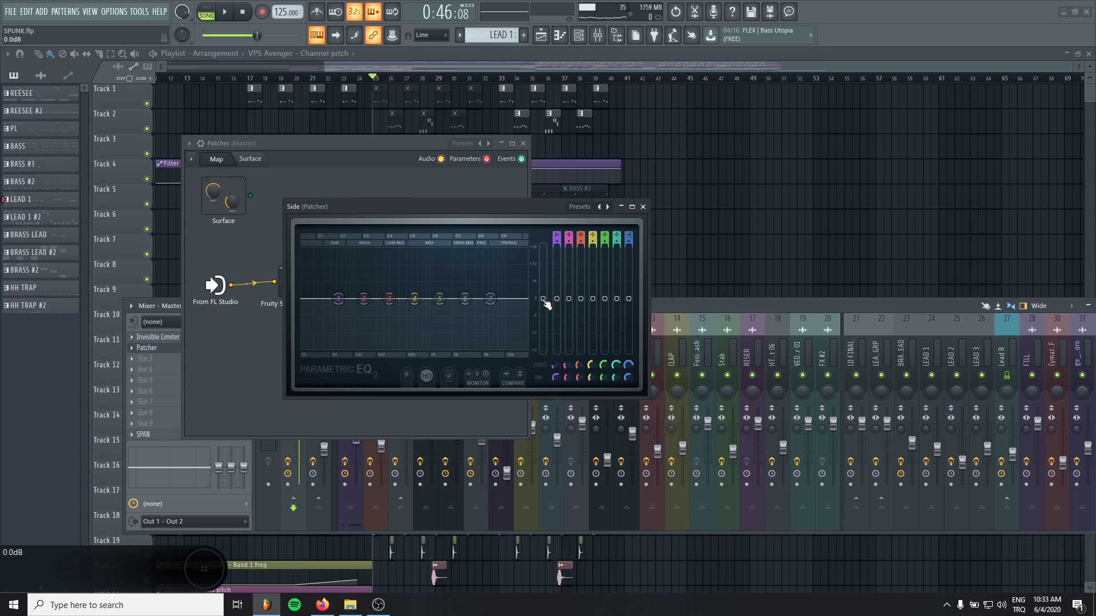
key(space)
drag(546, 304, 542, 246)
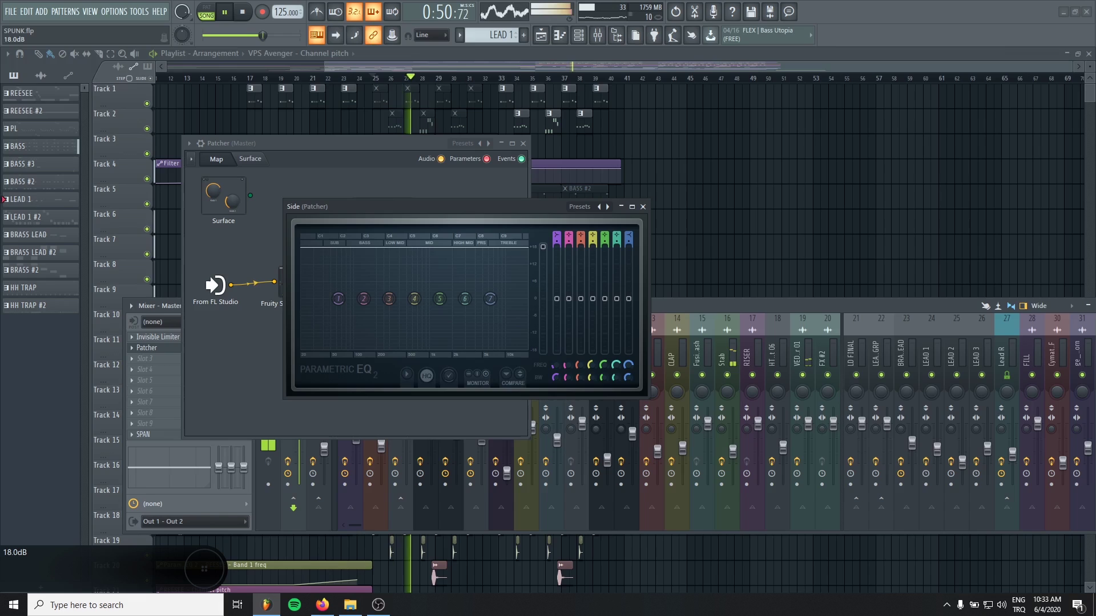
alt+click(544, 247)
key(space)
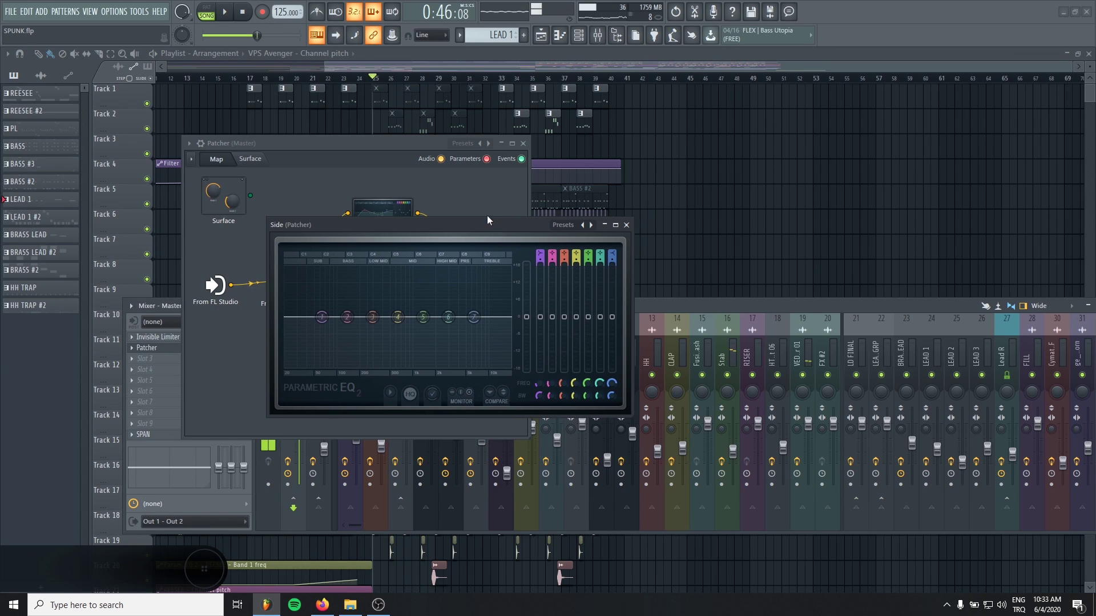
Set Side EQ band 1 to a high pass with its cutoff around 146 Hz.
drag(520, 209, 503, 228)
right_click(322, 318)
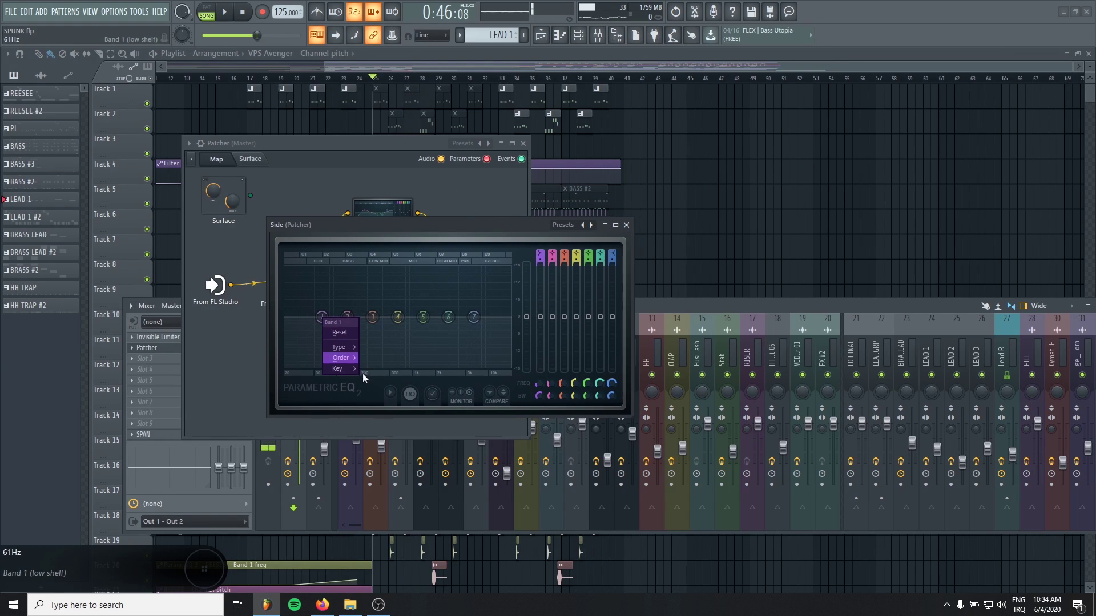
mouse_move(354, 361)
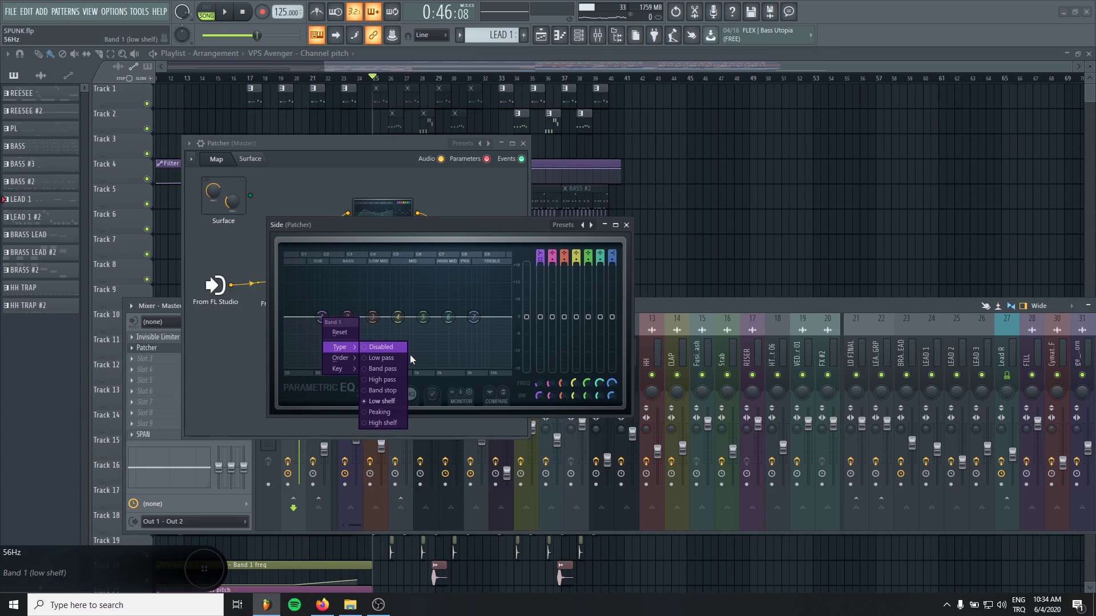
click(382, 379)
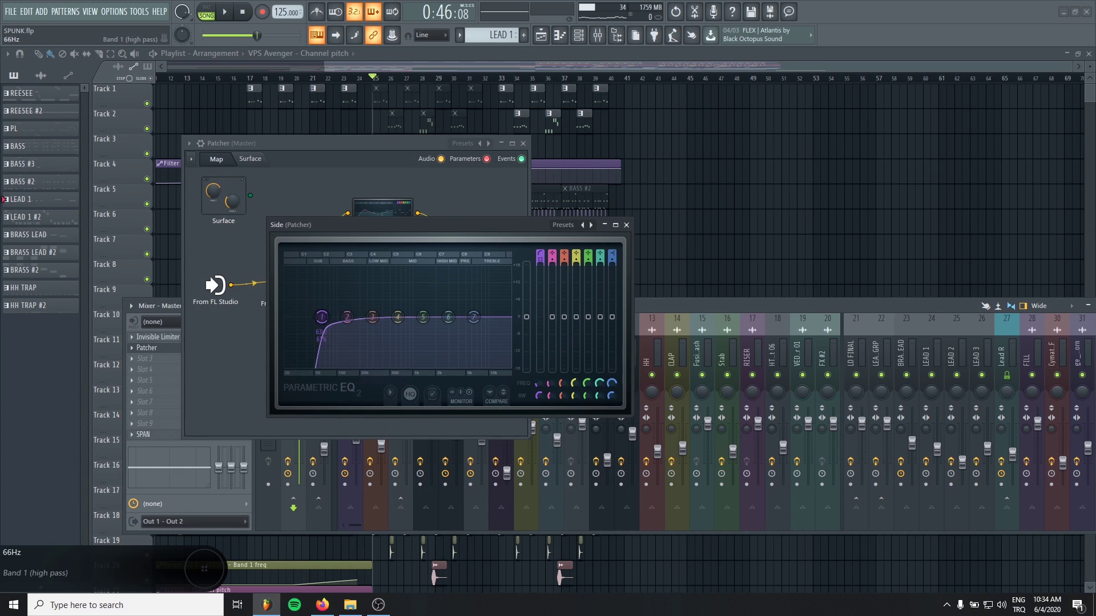
drag(322, 317, 348, 317)
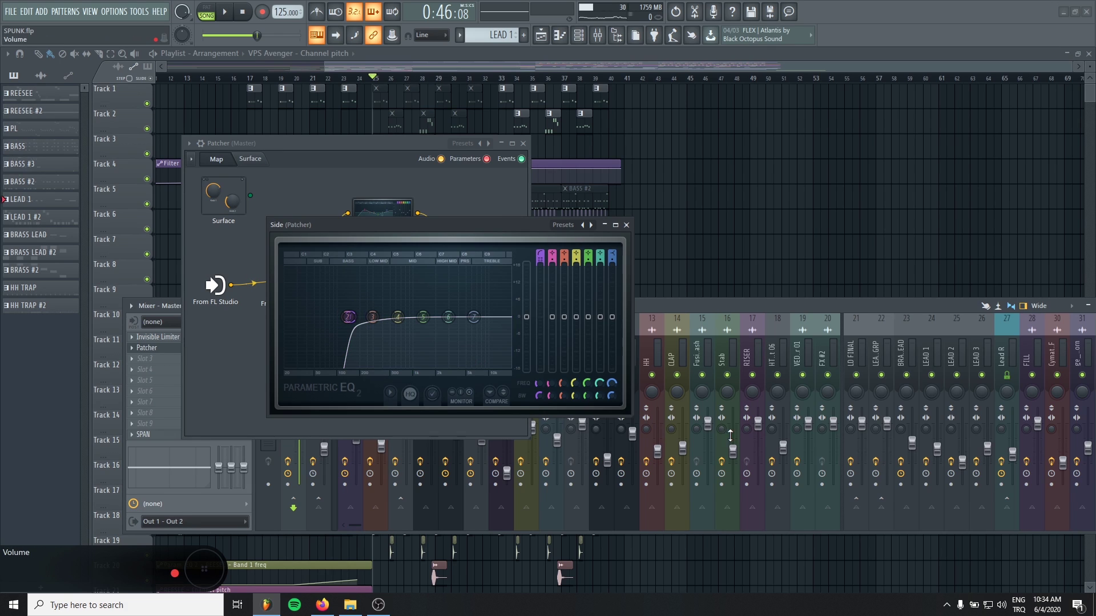
drag(382, 221, 342, 354)
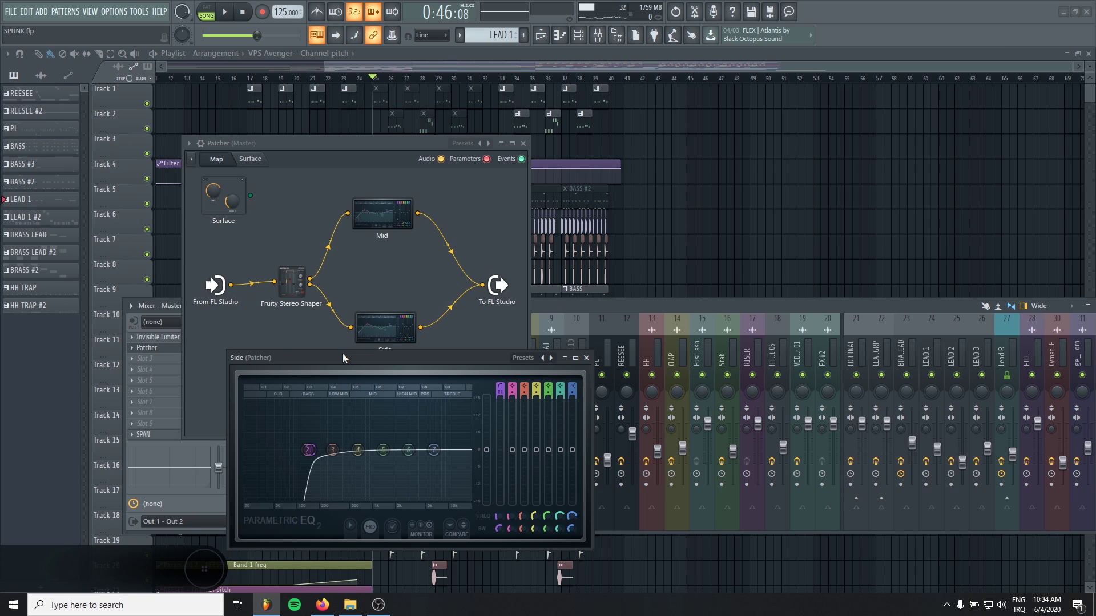
Close the Side EQ and open the Mid EQ editor.
key(space)
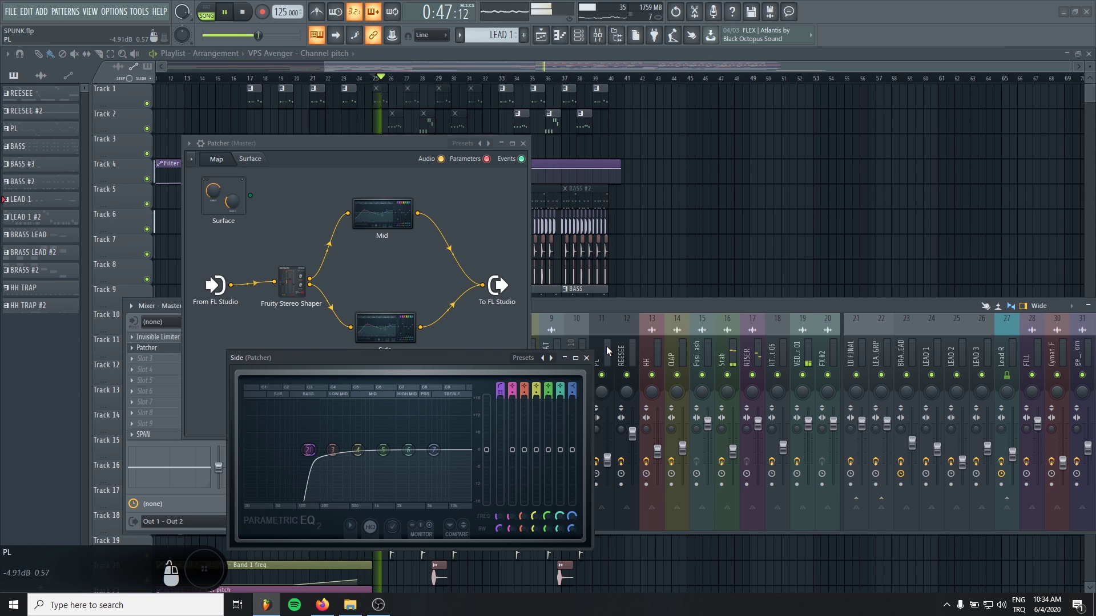
click(586, 358)
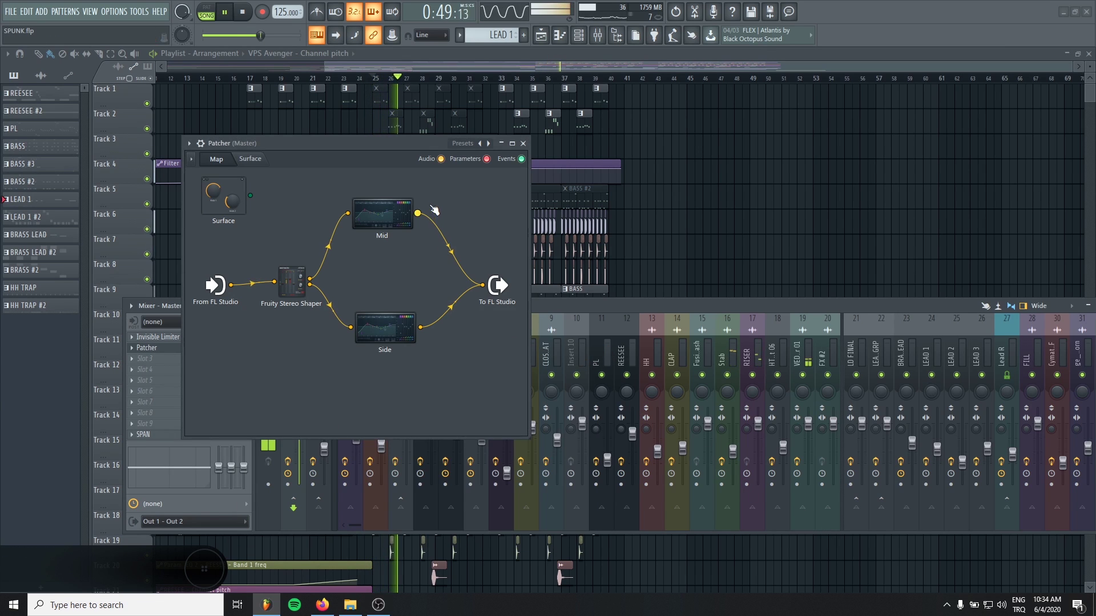
drag(412, 139, 541, 223)
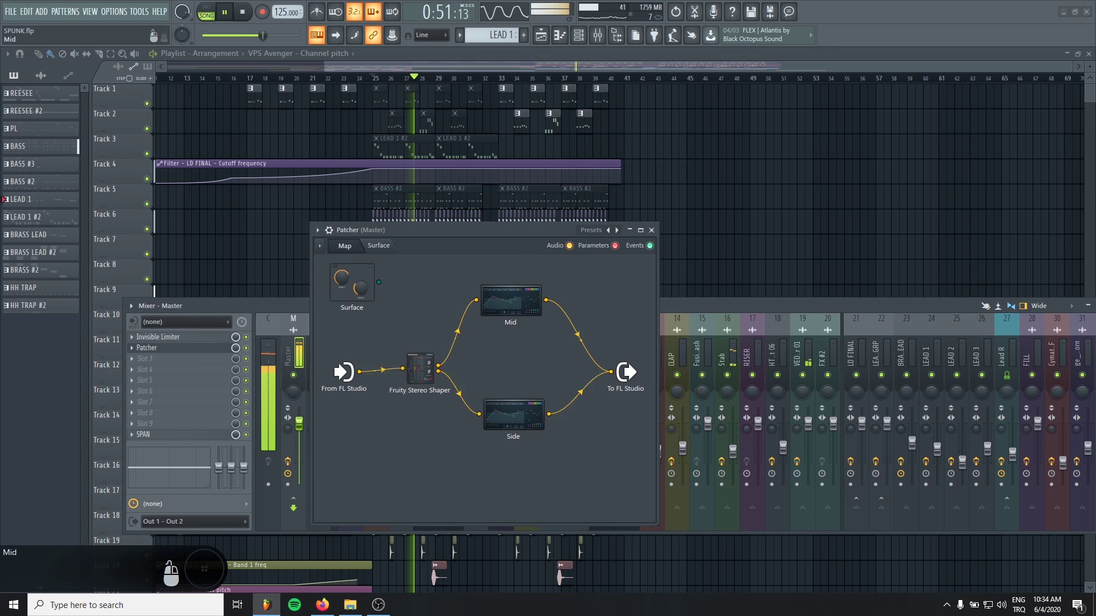
click(511, 305)
key(space)
Slightly boost Mid EQ bands 1 and 2, audition it, then reopen the Side EQ.
drag(521, 312, 534, 308)
key(space)
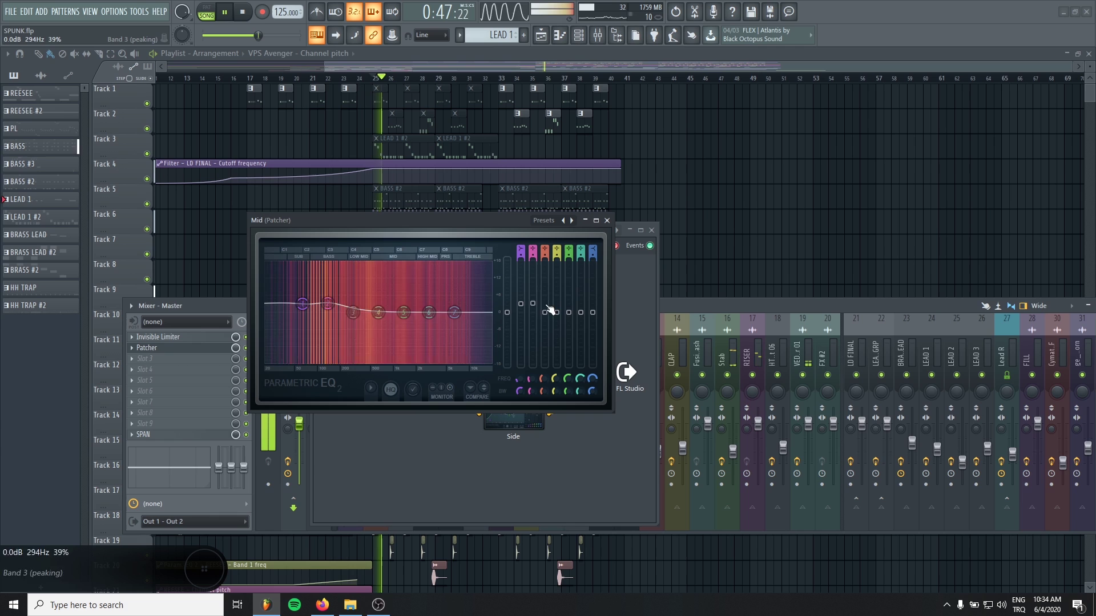
click(607, 220)
key(space)
double_click(515, 415)
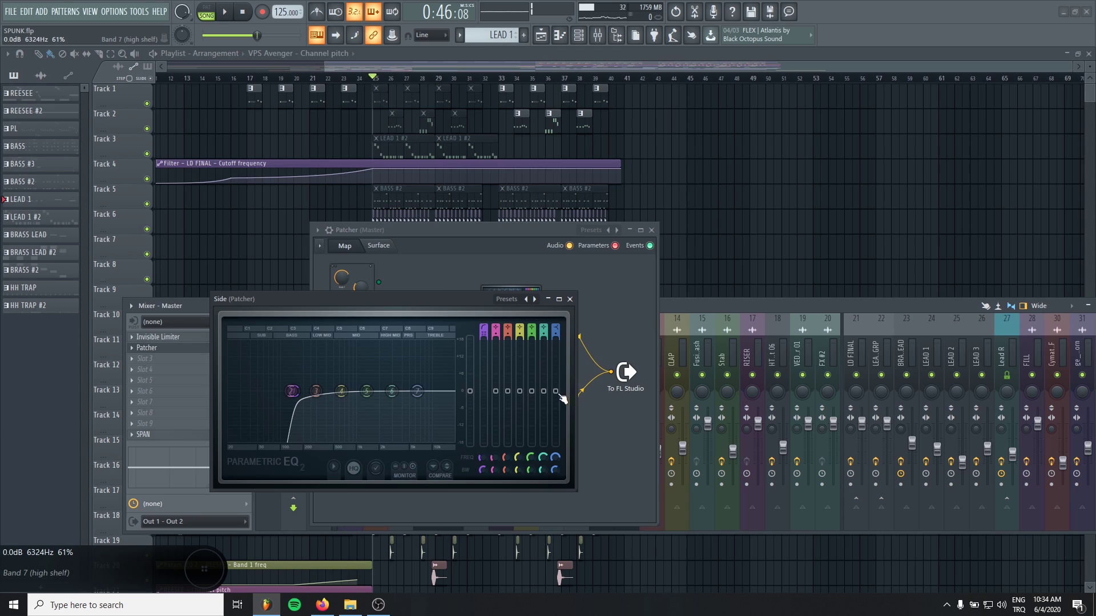
Lift the Side EQ's band 7 high shelf to about 2.1 dB at 6324 Hz while listening, then close the EQ.
drag(562, 397, 562, 388)
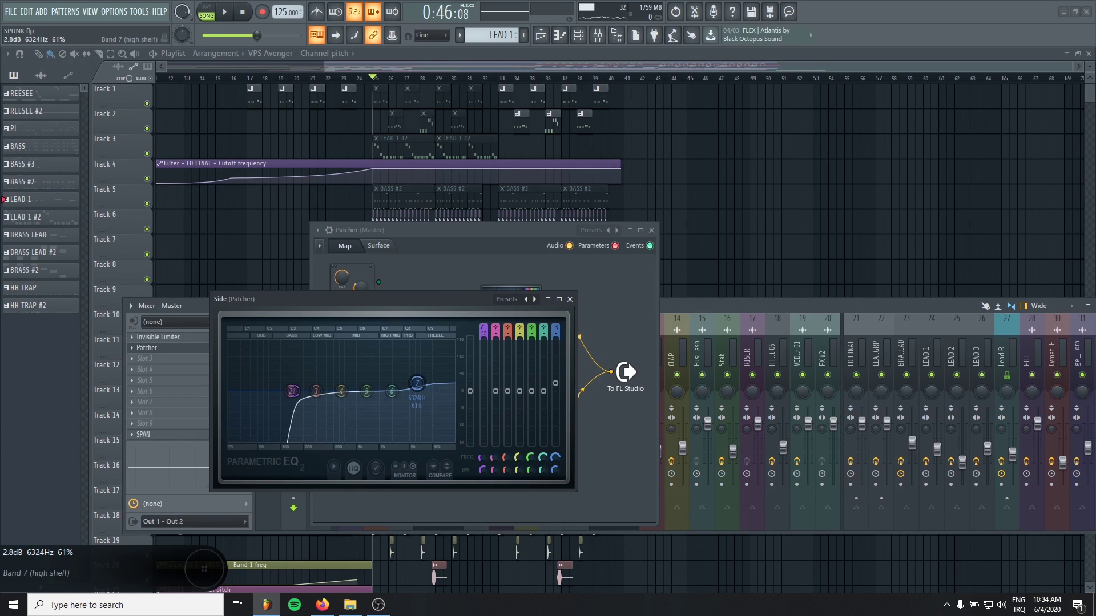
key(space)
mouse_move(555, 382)
mouse_down()
mouse_move(555, 339)
mouse_move(555, 388)
mouse_up()
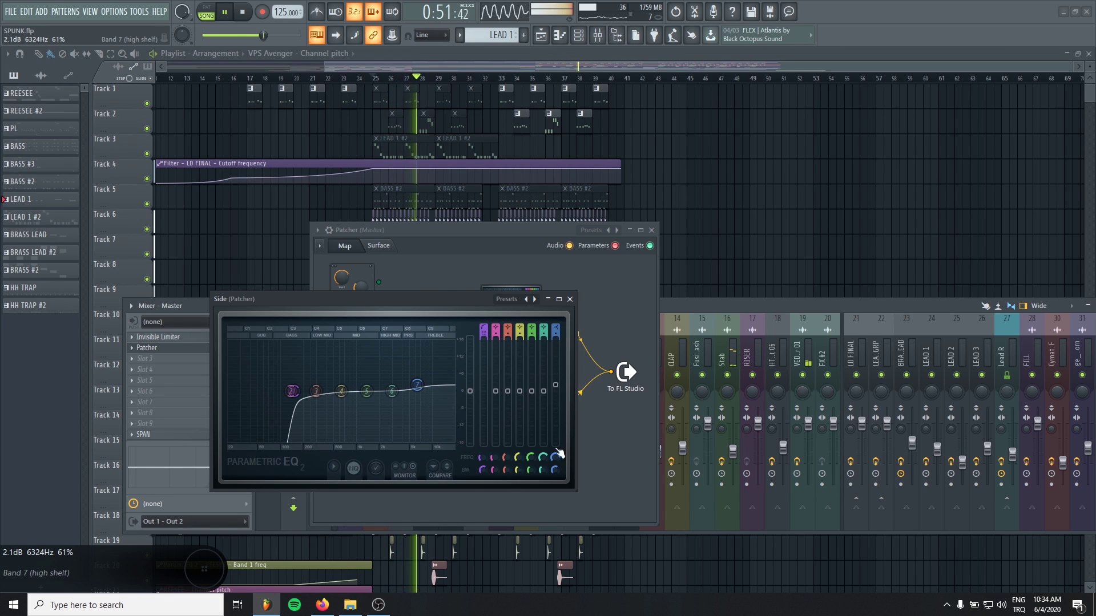
click(569, 299)
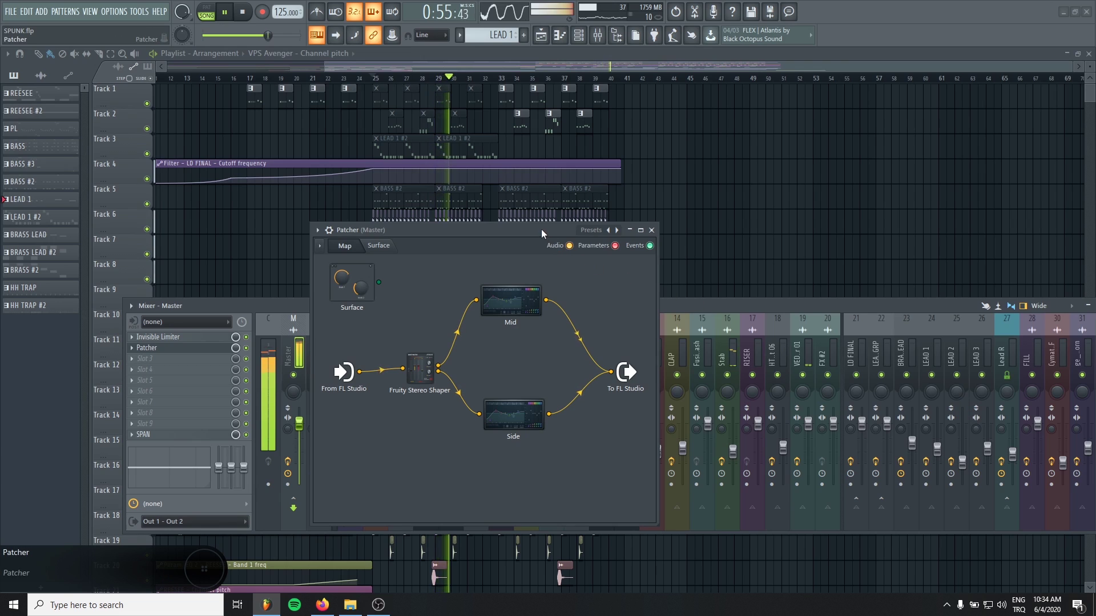
Stop playback, reposition the Patcher window and open its plugin options menu.
drag(541, 228, 555, 250)
key(space)
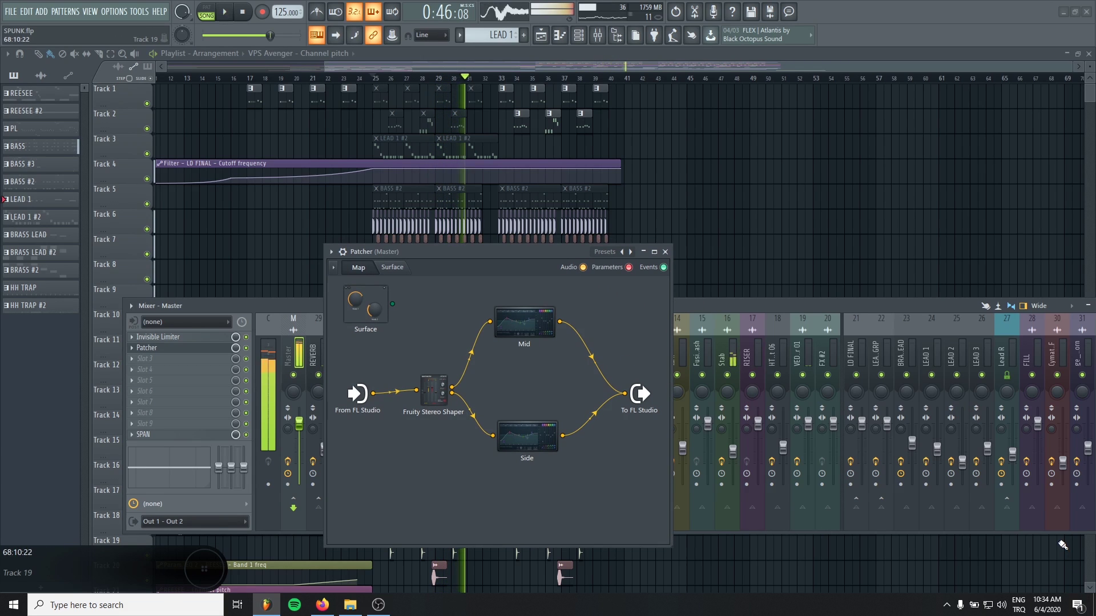
drag(494, 253, 495, 243)
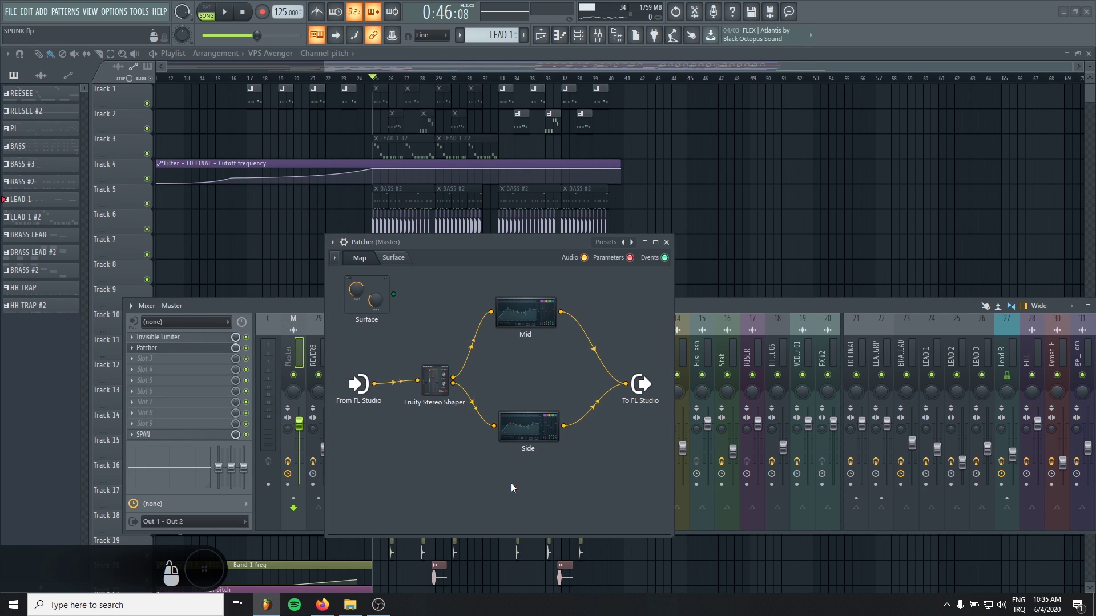
click(333, 242)
Choose to save the Patcher as a preset and target the Desktop folder.
click(342, 308)
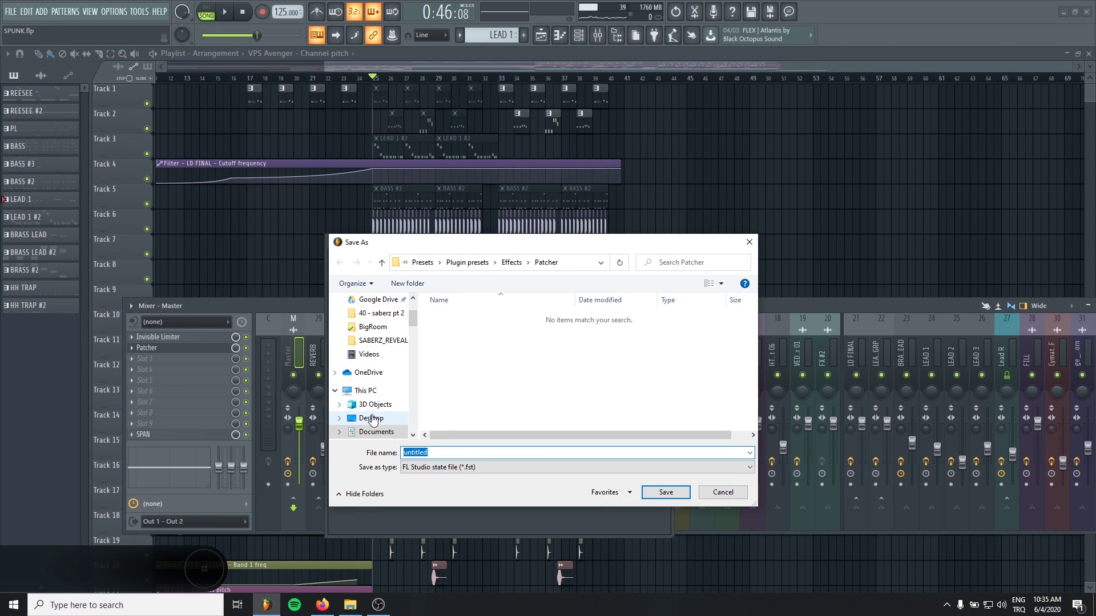
click(371, 419)
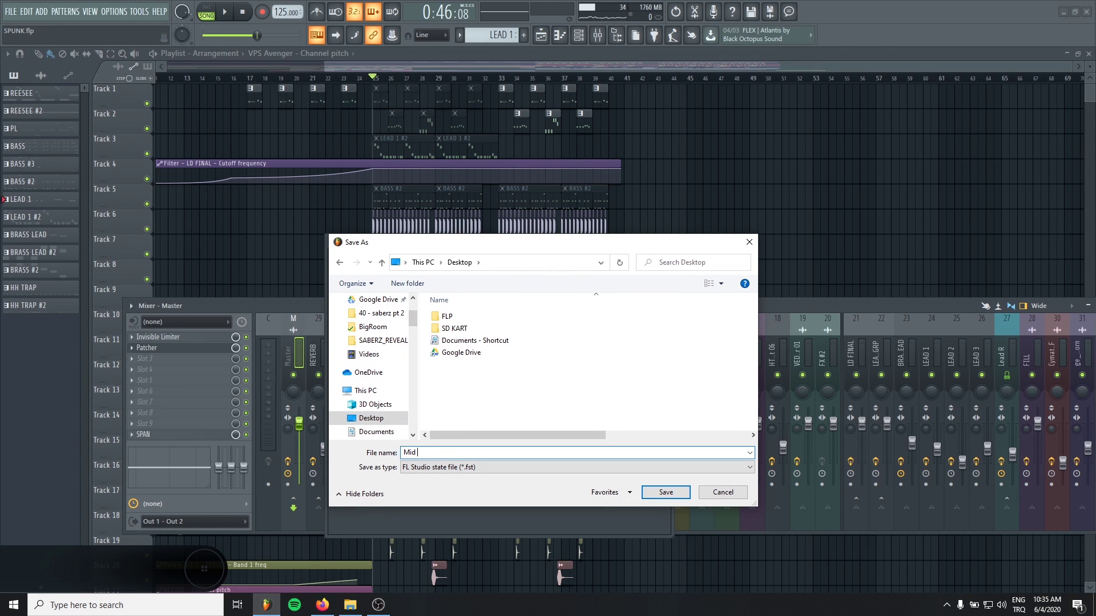